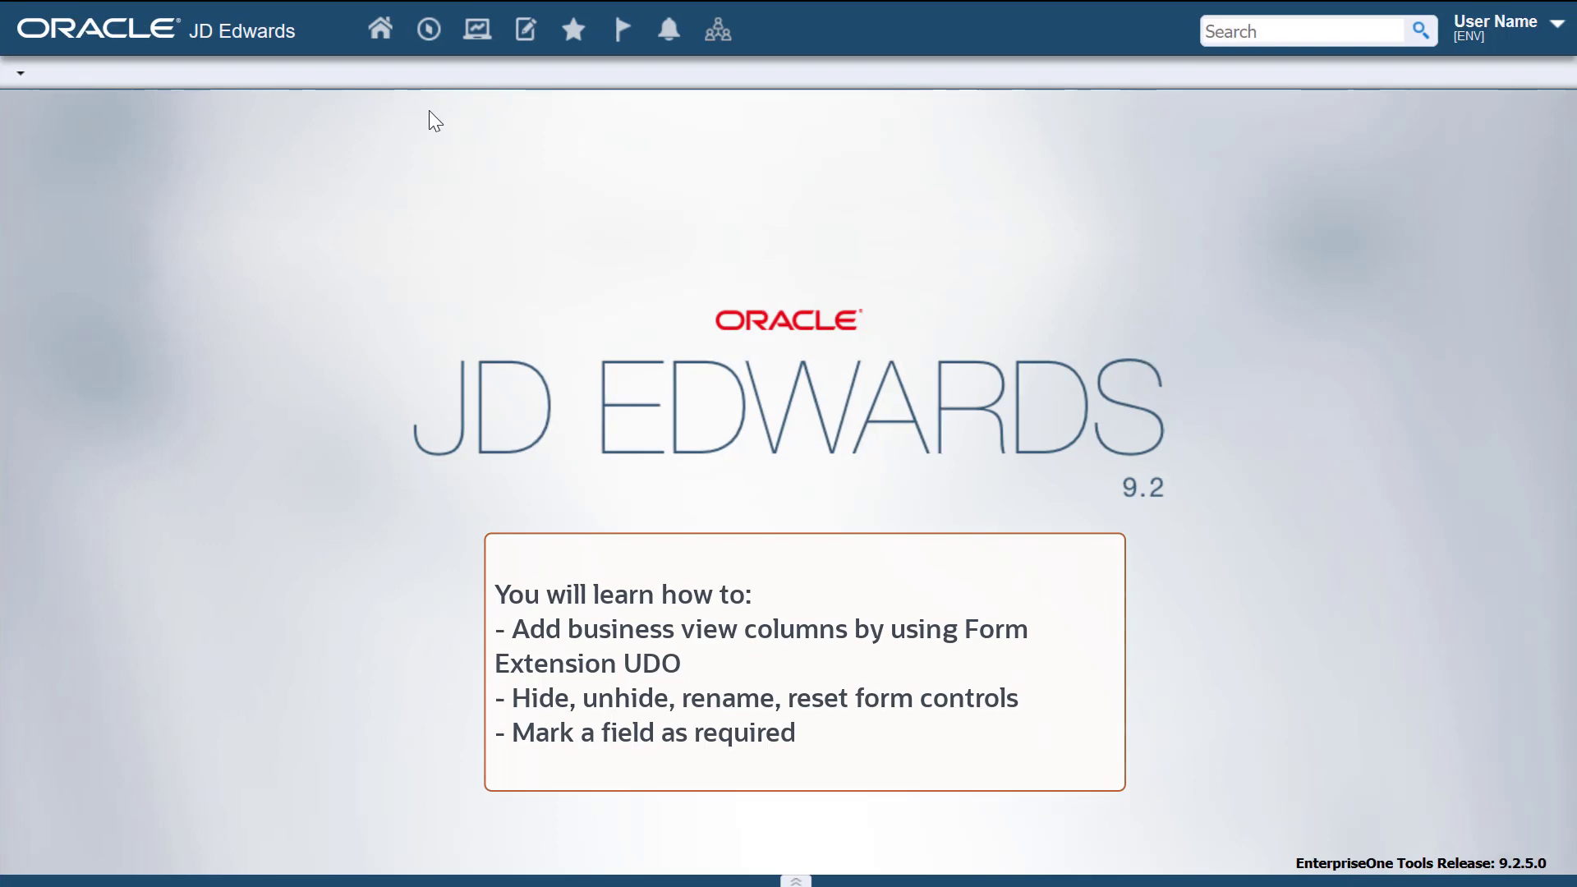
Launch the Customer Service Inquiry application through the P4210 fast path.
click(429, 30)
text(P4210)
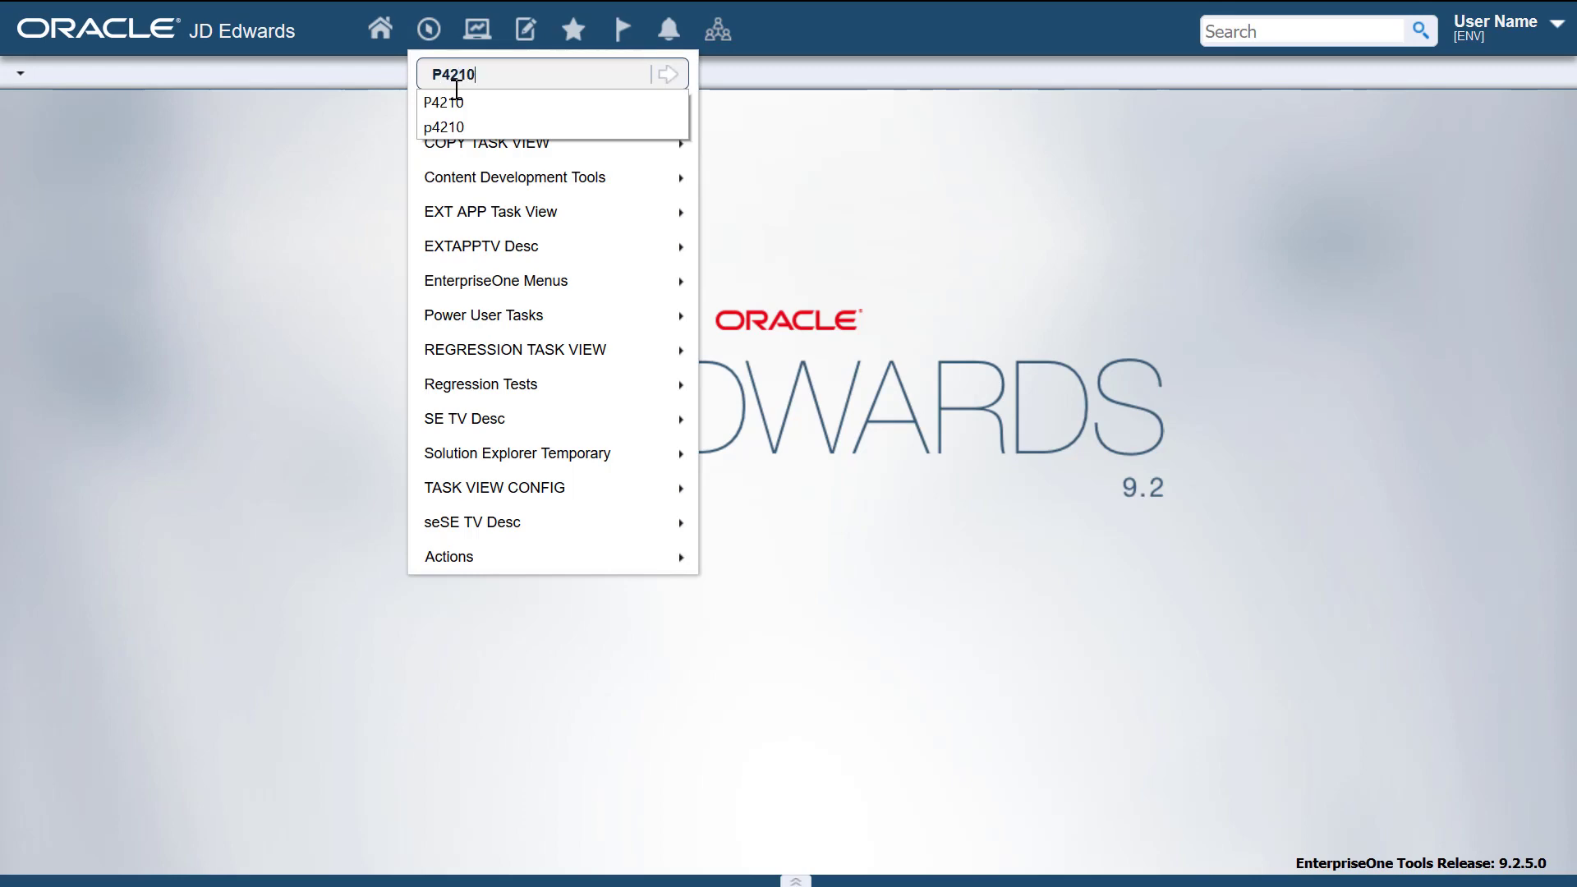
key(Return)
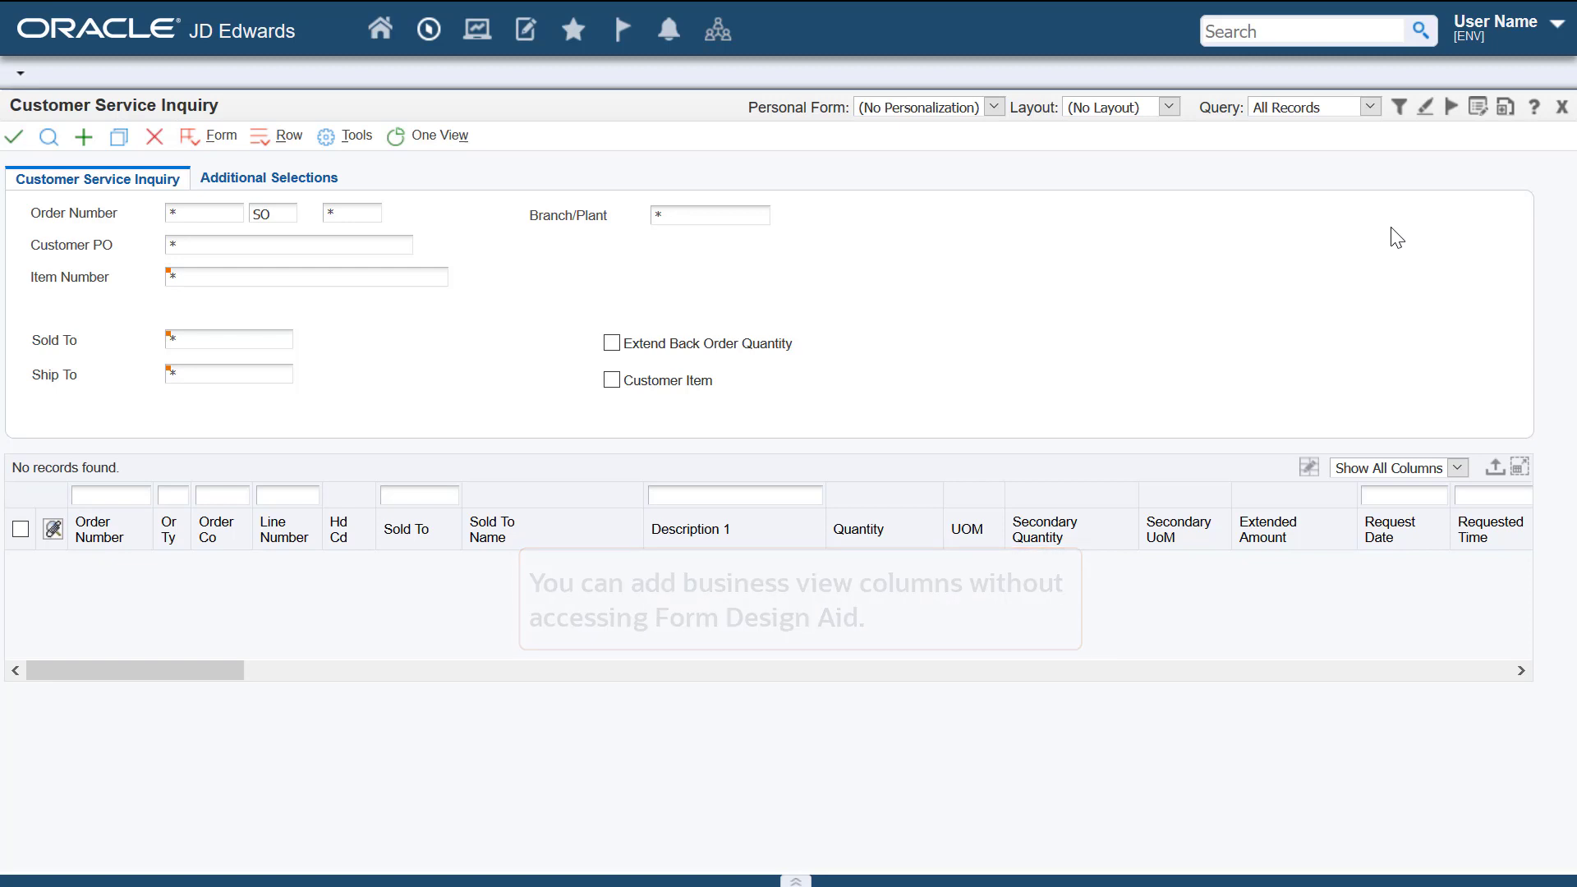
Open Form Extension for the grid and search its available columns for 'hidden'.
click(1506, 120)
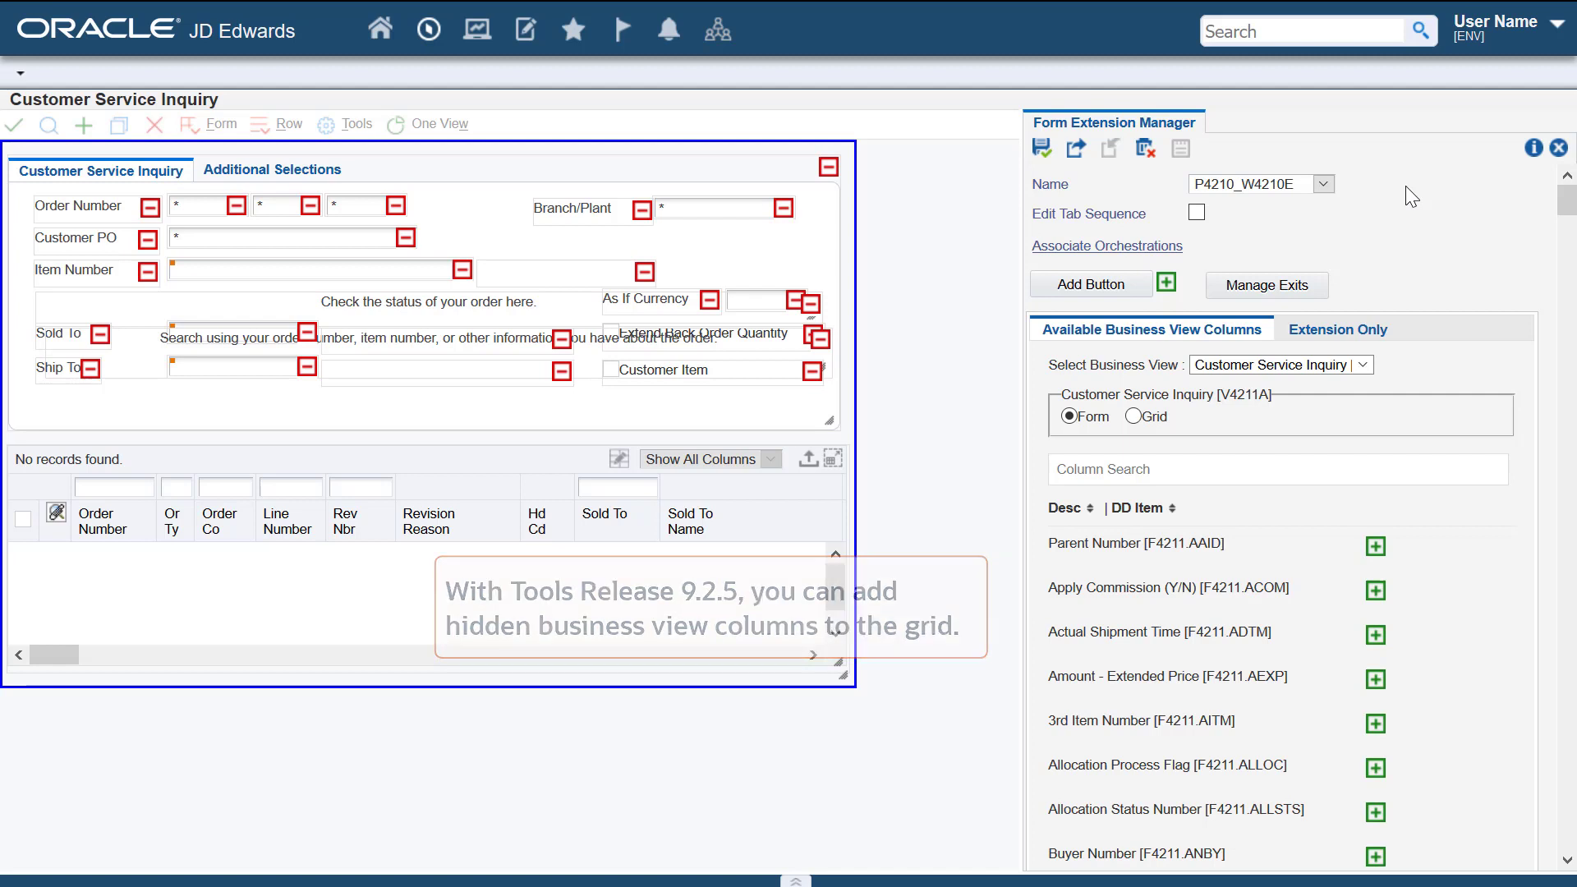
click(1134, 417)
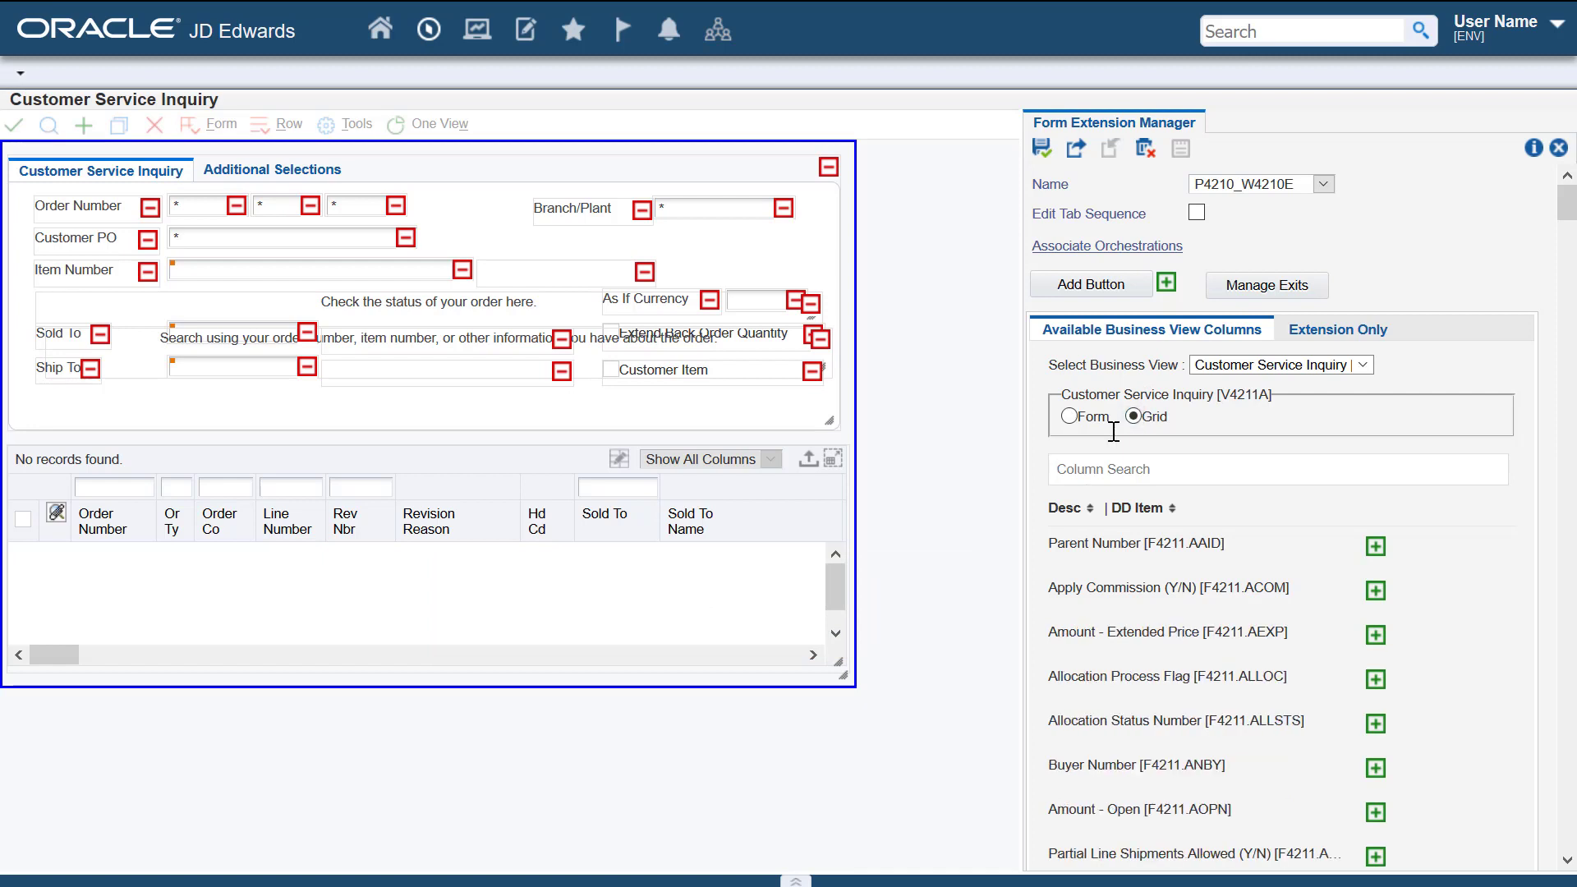
text(hidden)
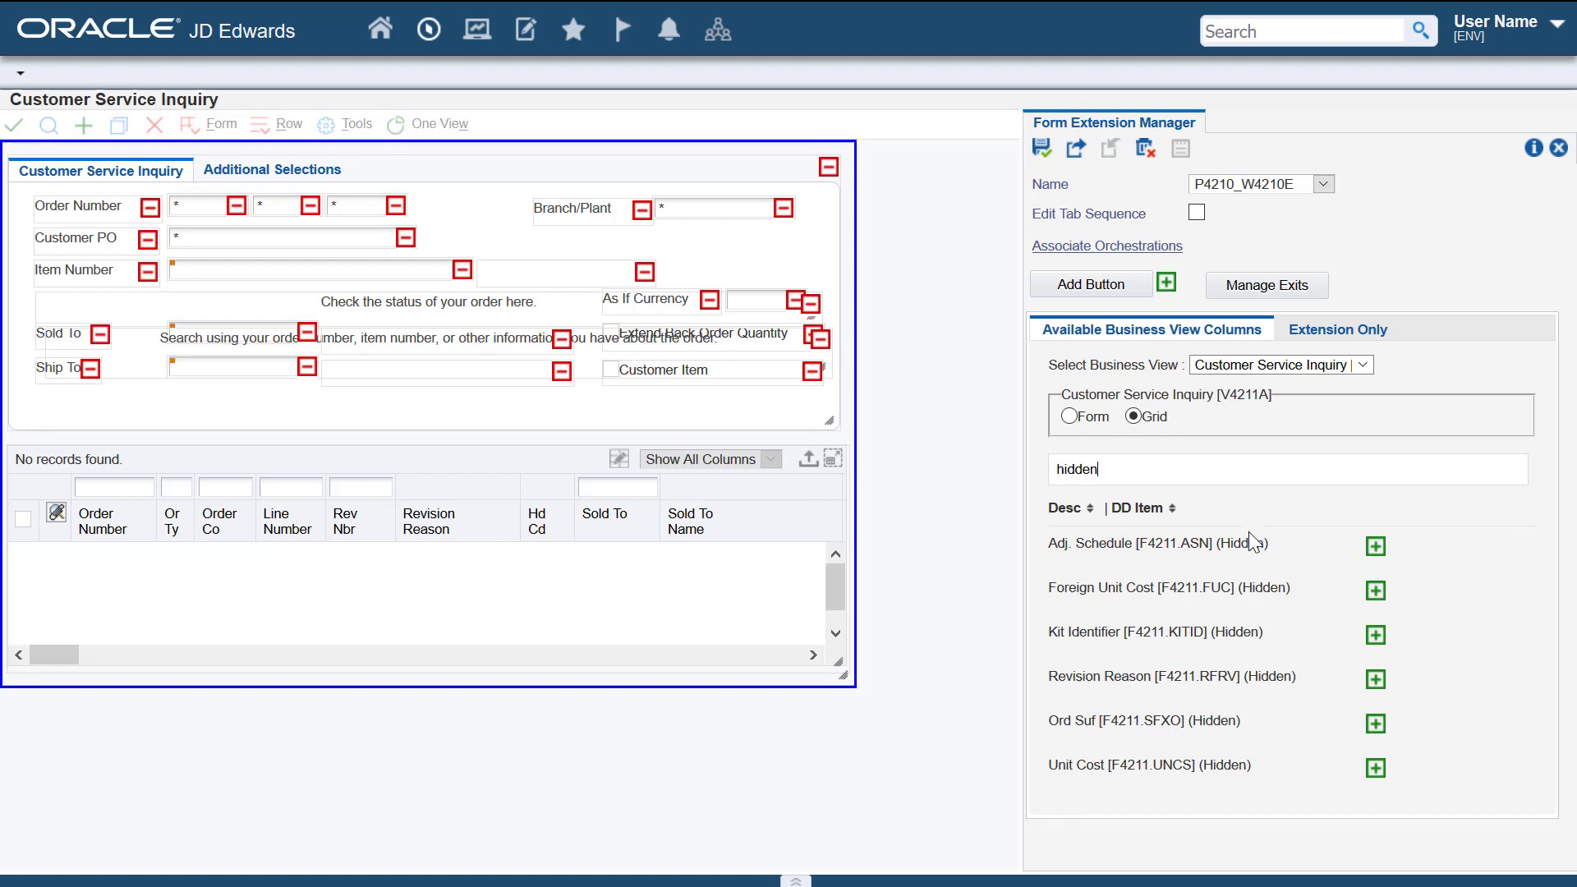
mouse_move(1258, 546)
Place the Committed (H/S) field in the form header directly below Ship To.
click(1068, 416)
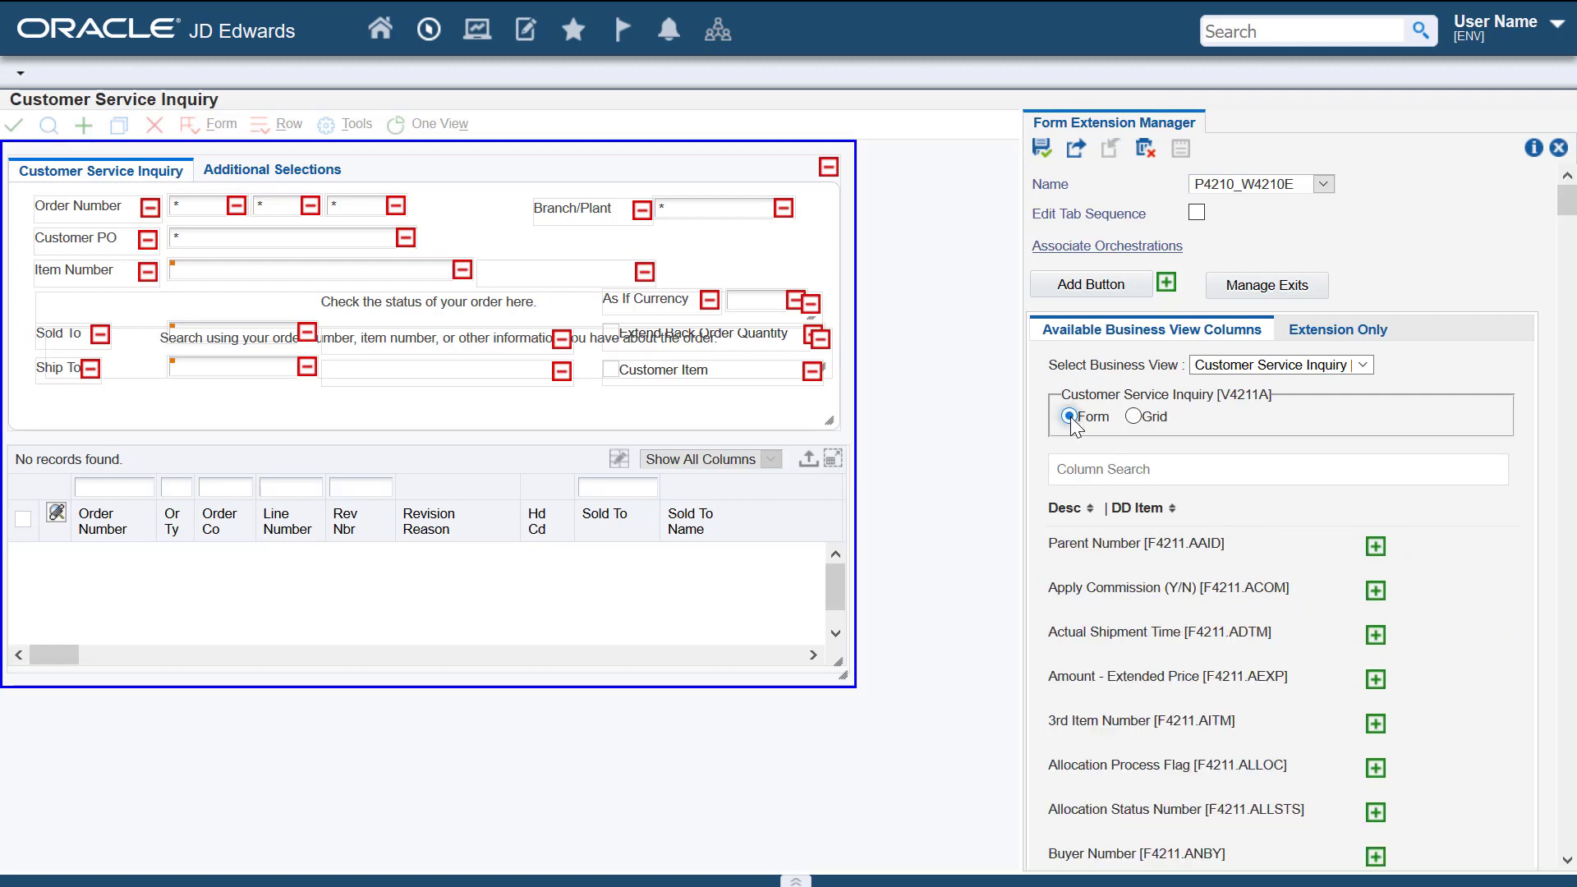
click(1083, 466)
text(committed)
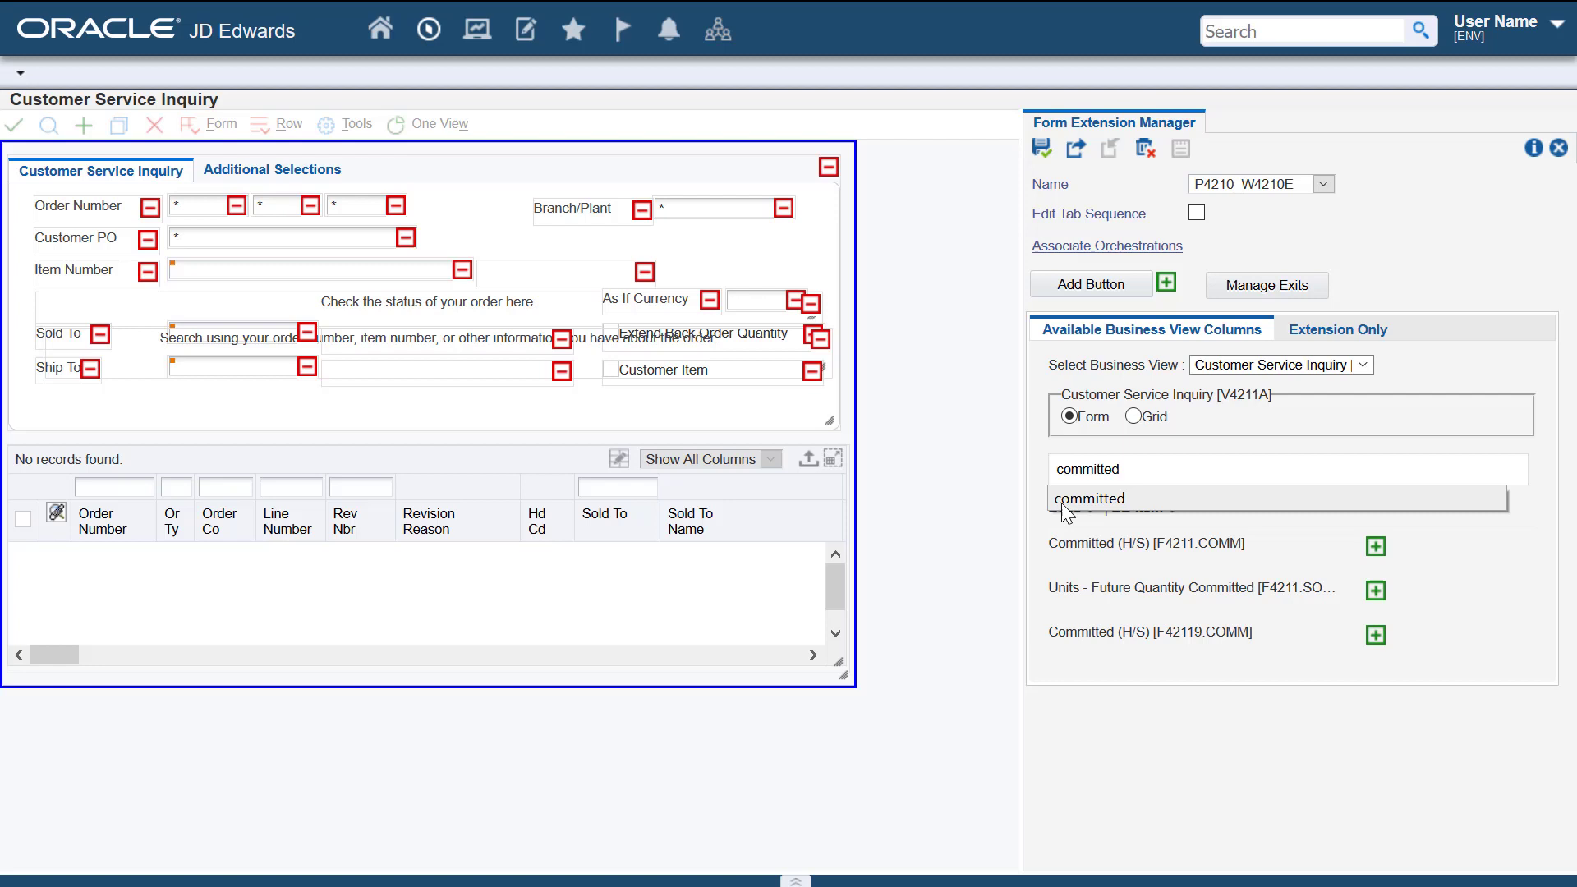
click(1067, 499)
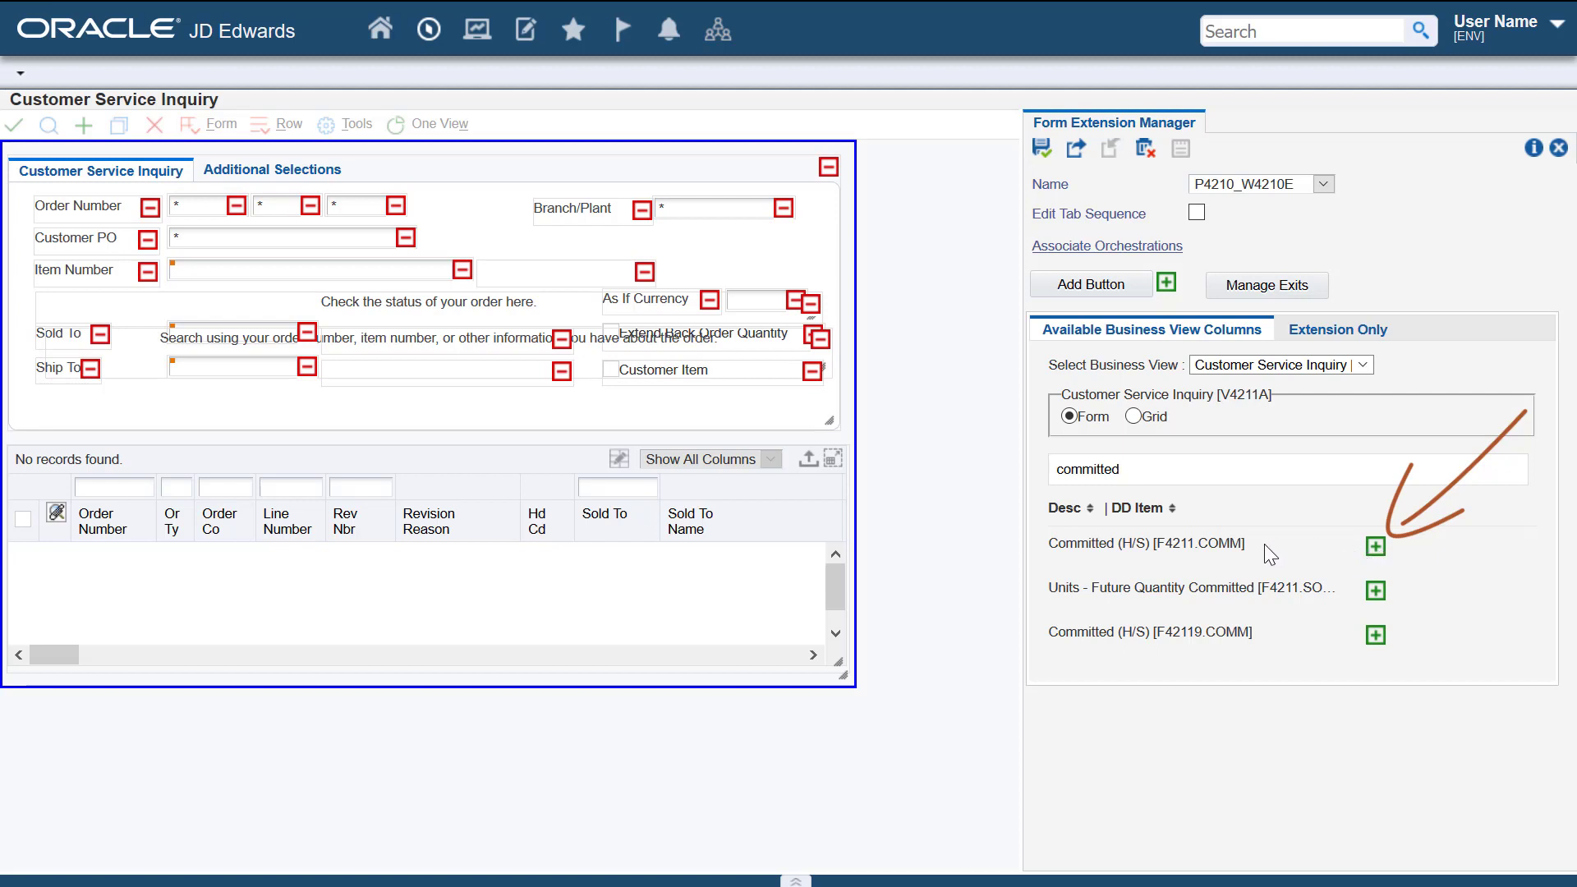
click(1377, 548)
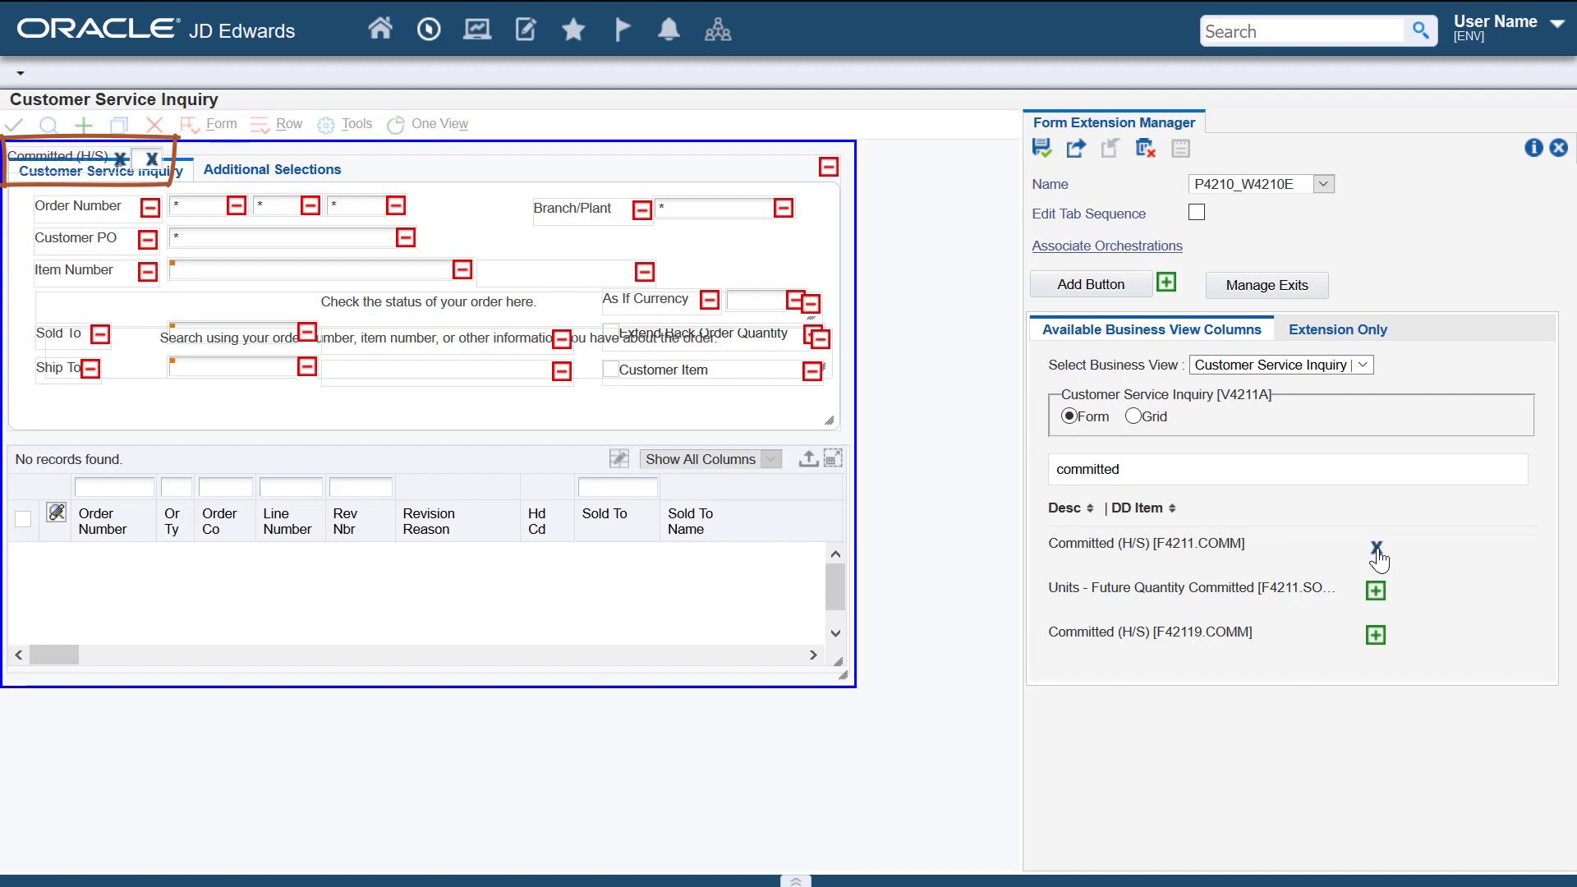
click(151, 160)
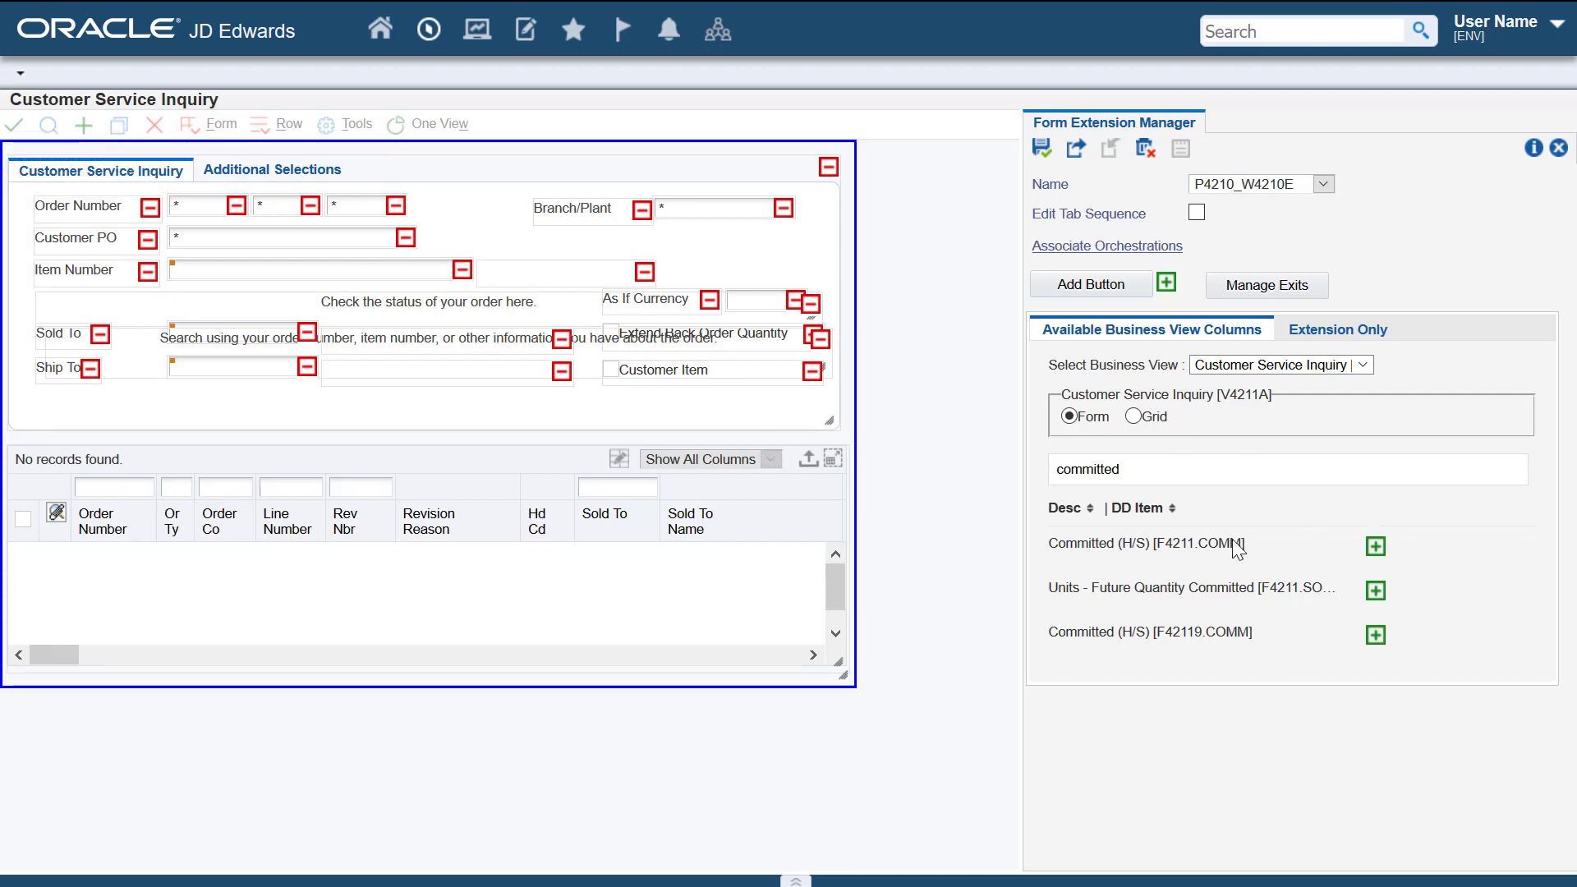
drag(1176, 543, 144, 415)
Set the Committed (H/S) field's filter criteria to equals (=).
right_click(174, 406)
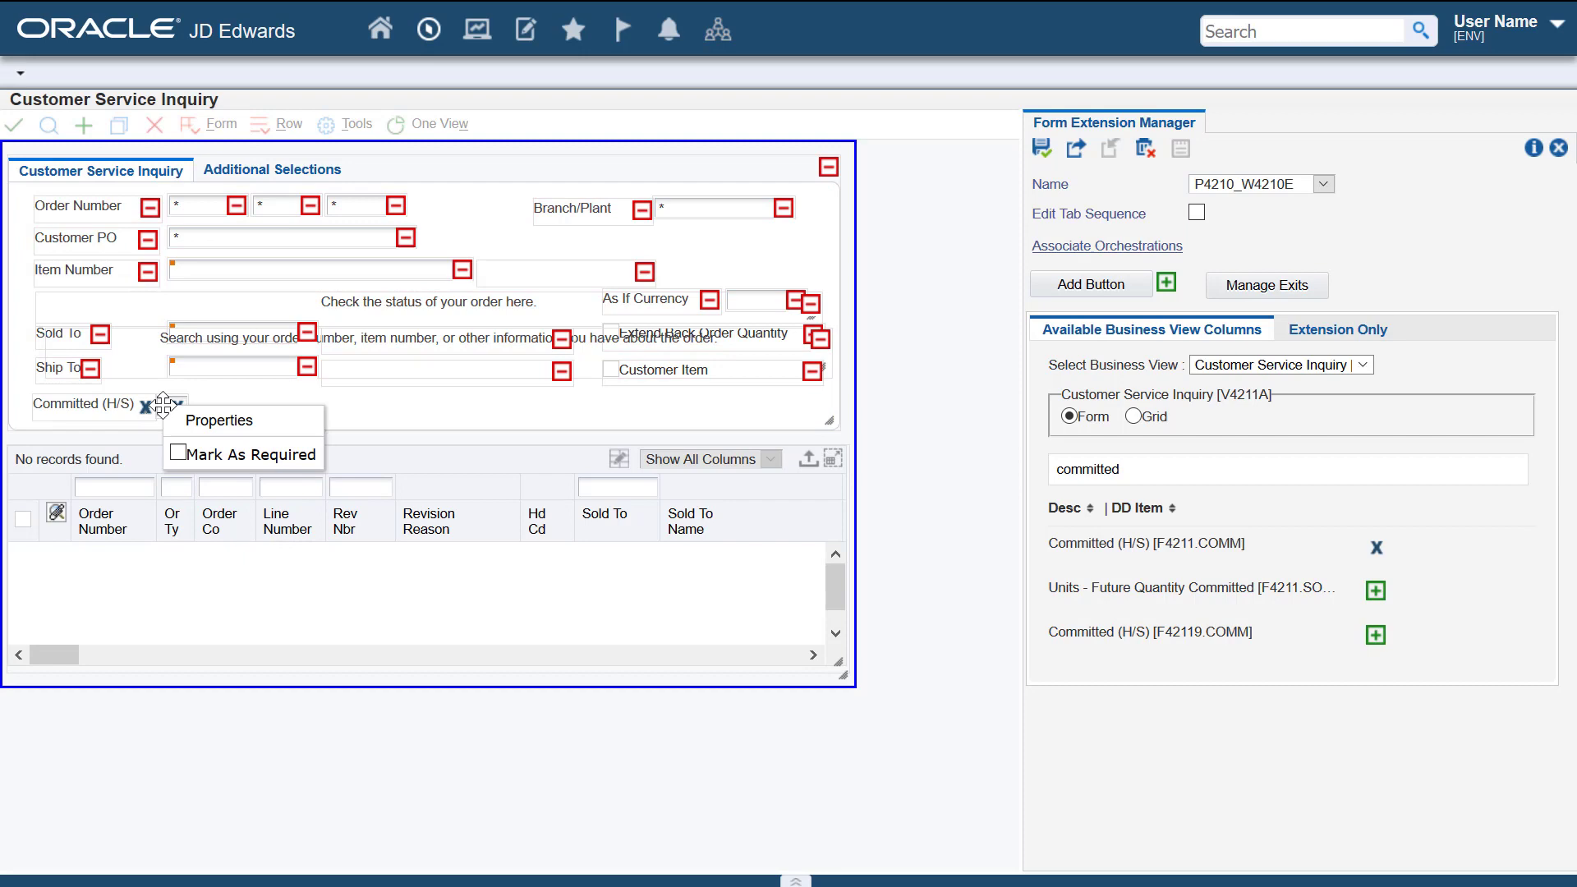
click(195, 423)
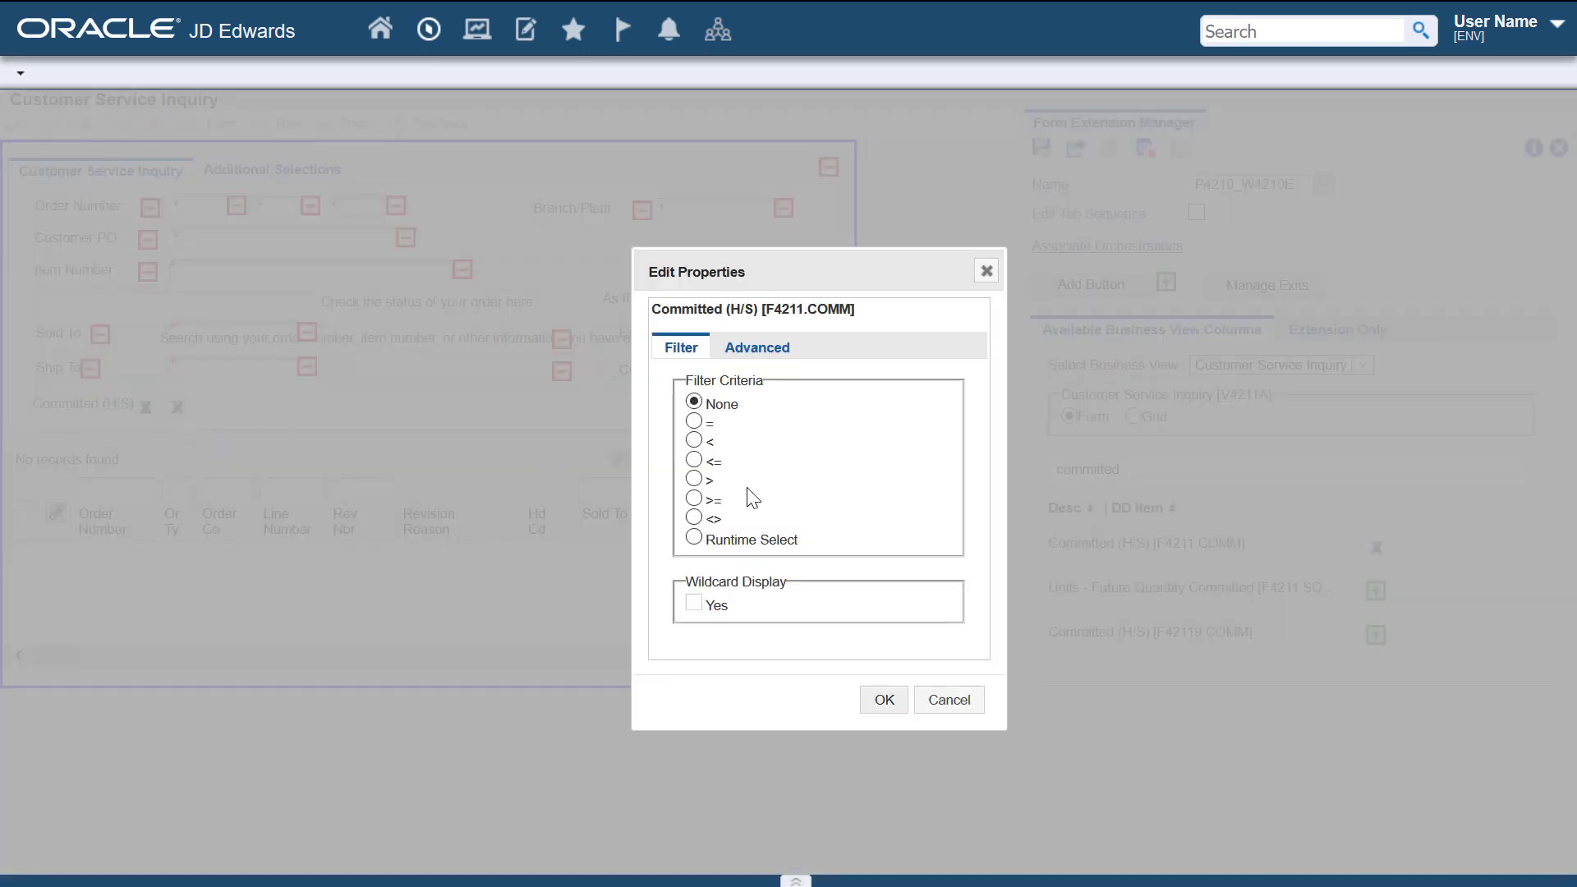
click(693, 422)
click(883, 700)
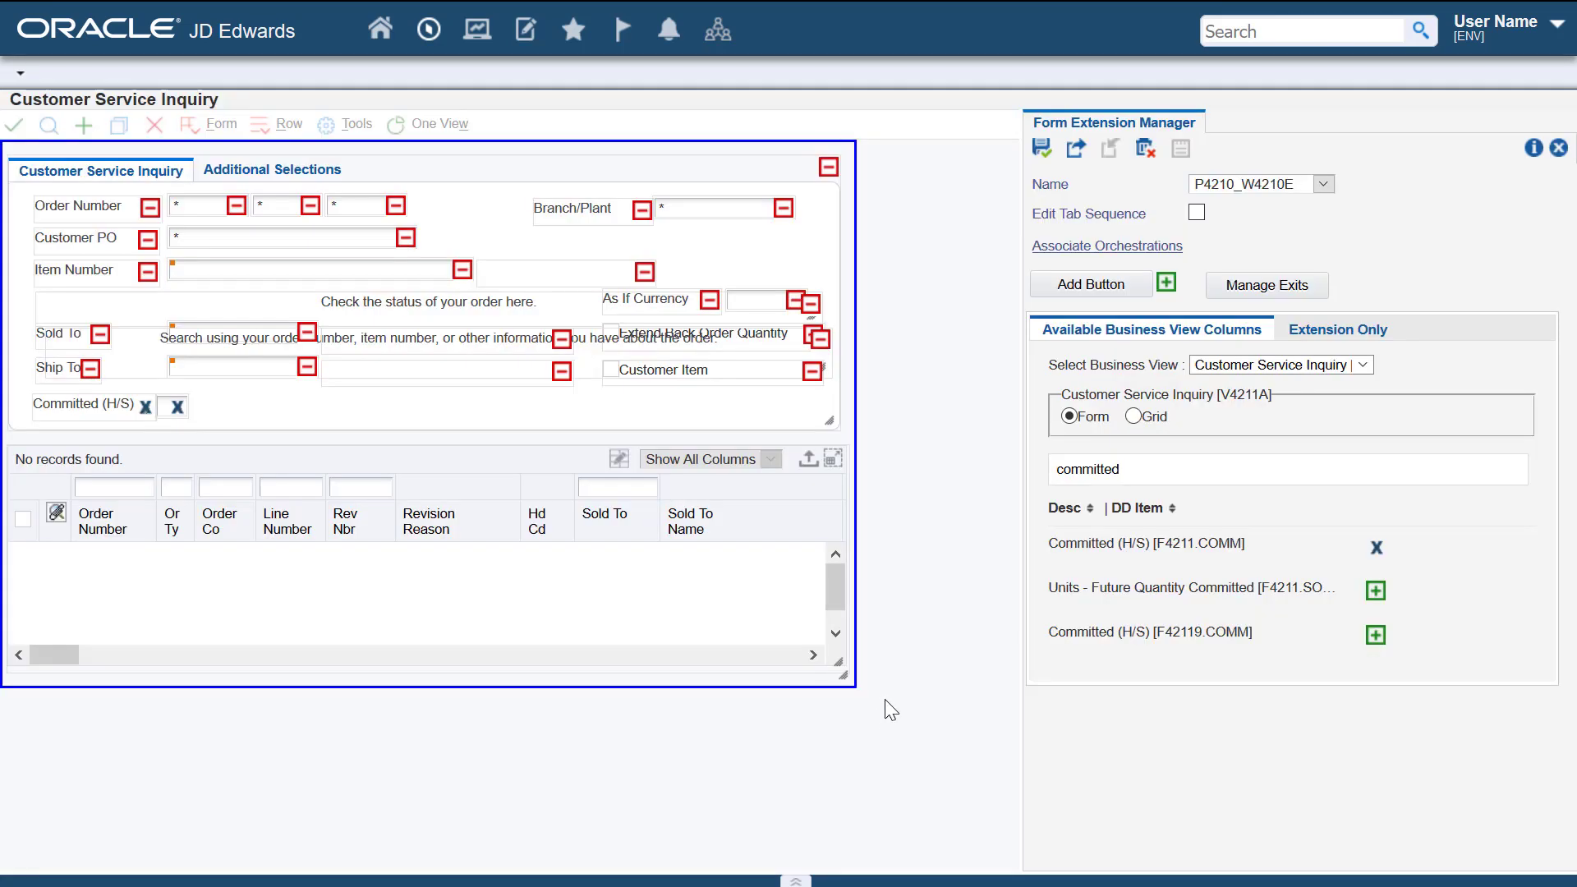
Insert From Potency and Thru Potency grid columns after Or Ty and save the extension.
click(1133, 416)
click(1111, 469)
text(potency)
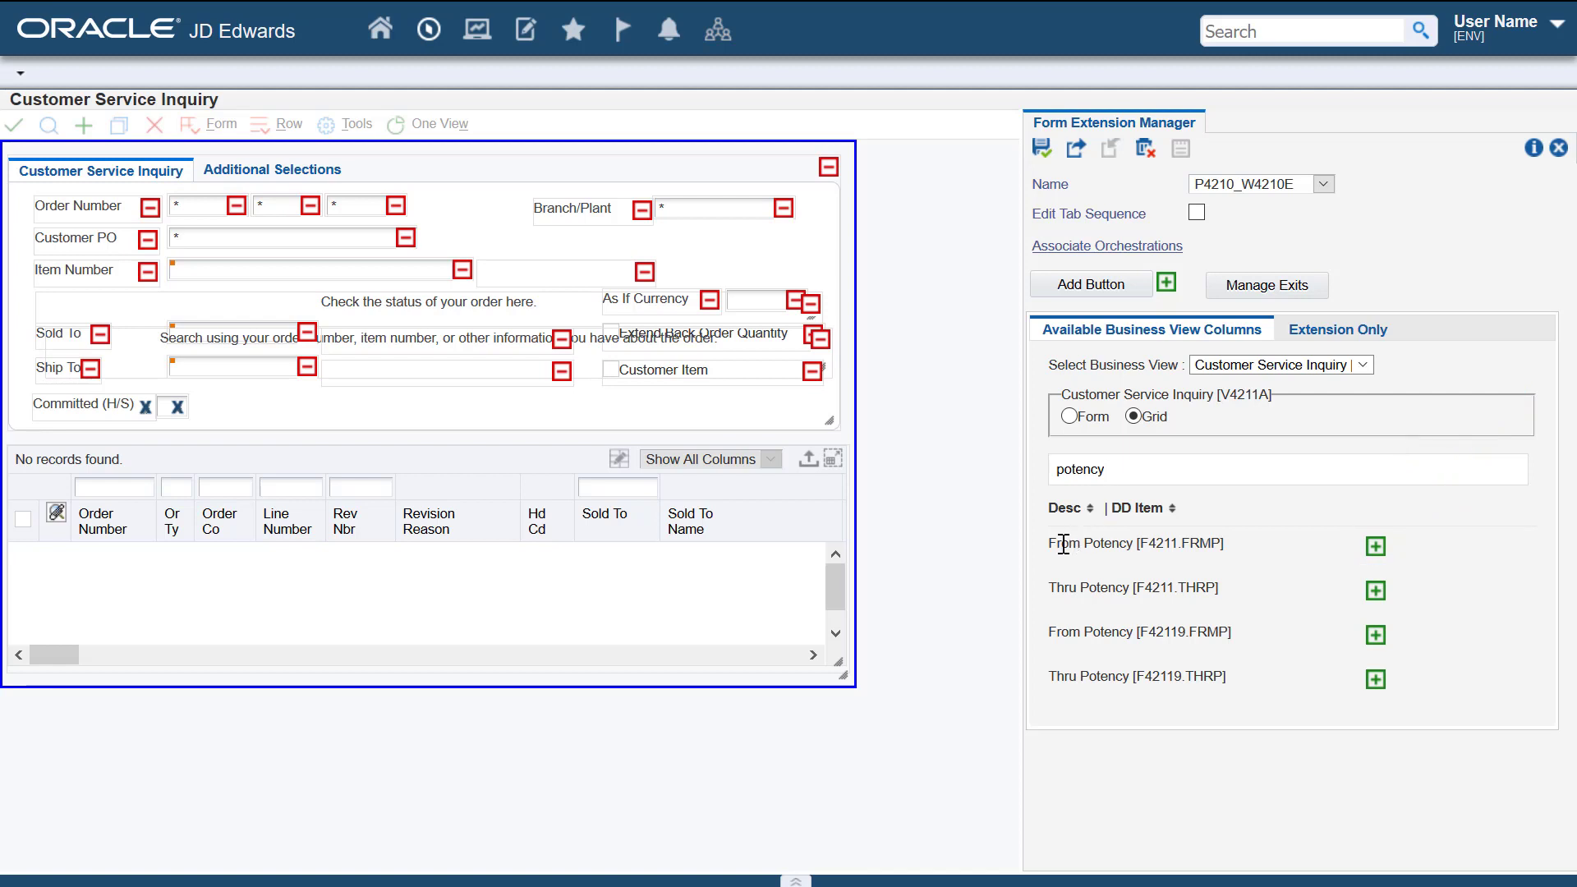
drag(1059, 540, 212, 519)
drag(1059, 588, 312, 511)
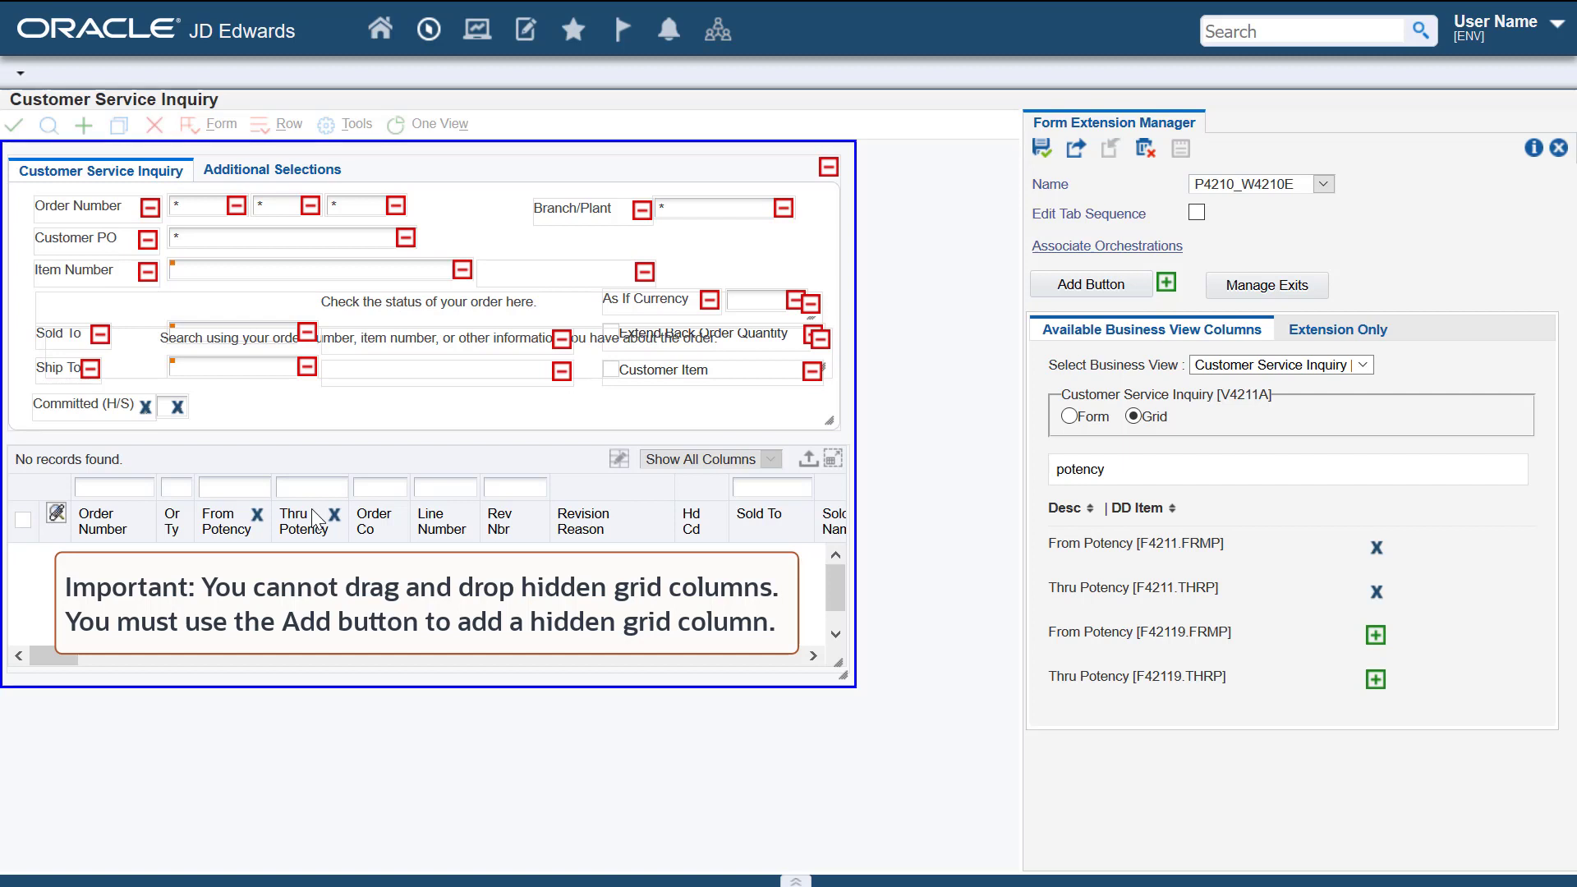
click(1042, 149)
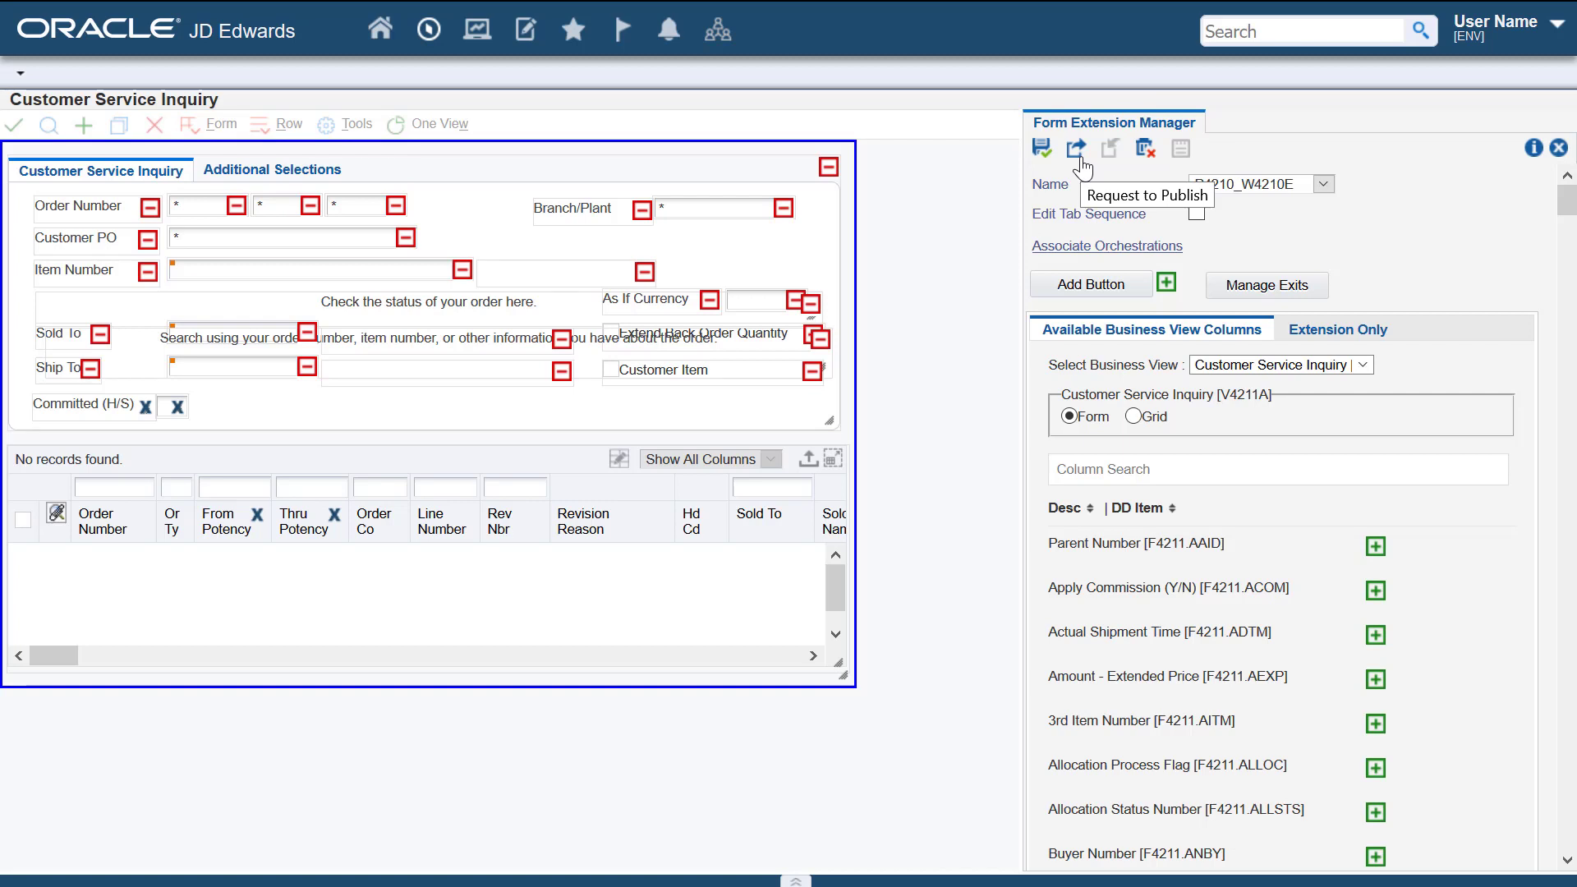
In Query Manager, set conditions From Potency >= 40 and Thru Potency <= 60.
click(1557, 148)
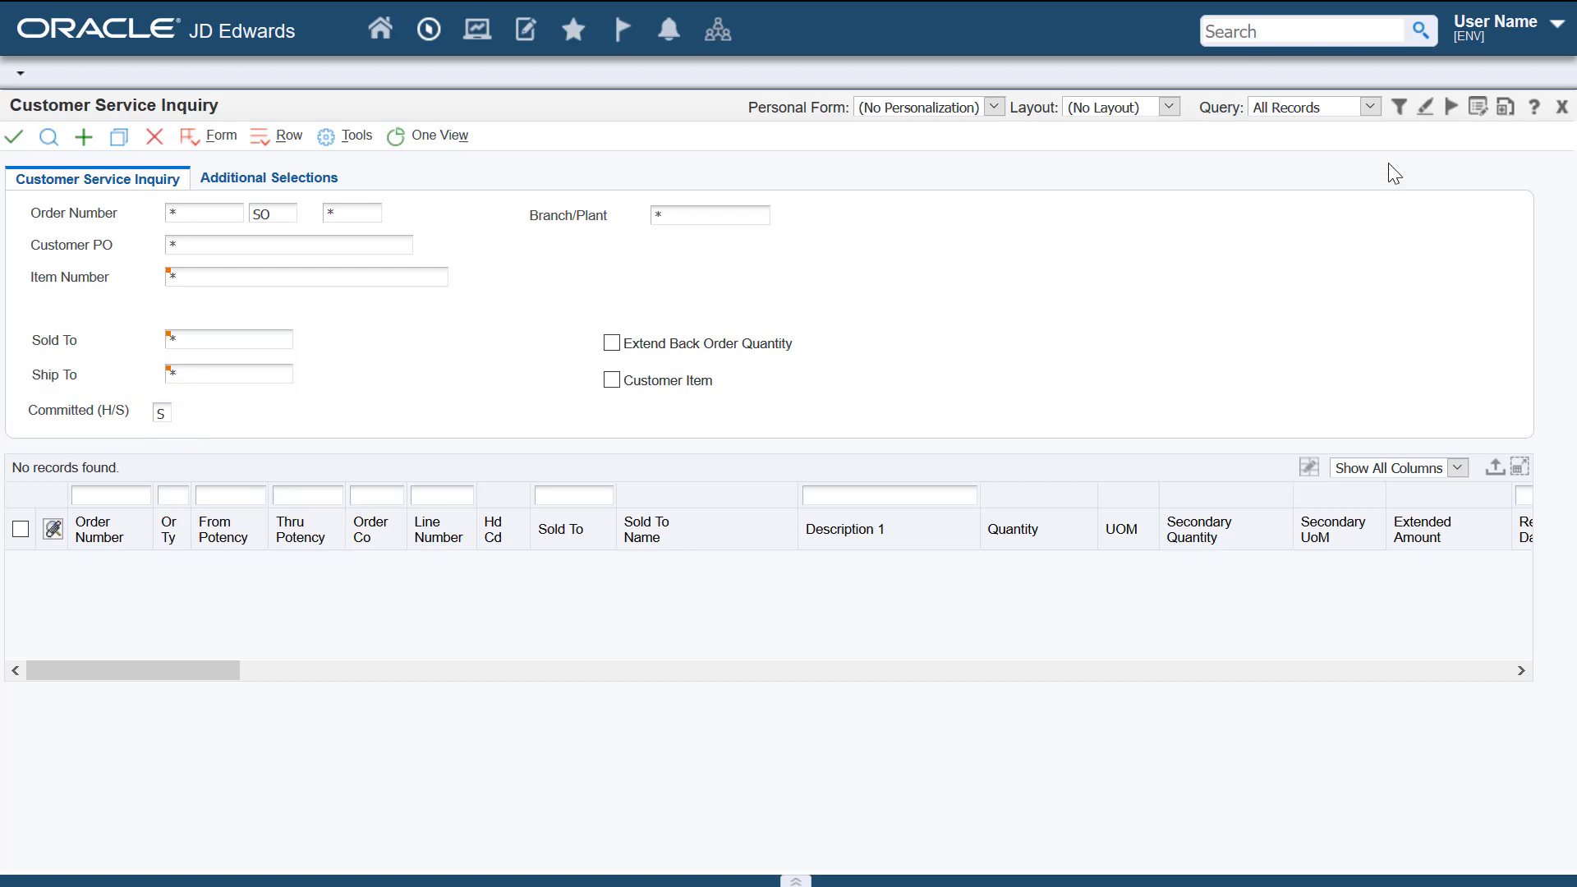
click(1398, 108)
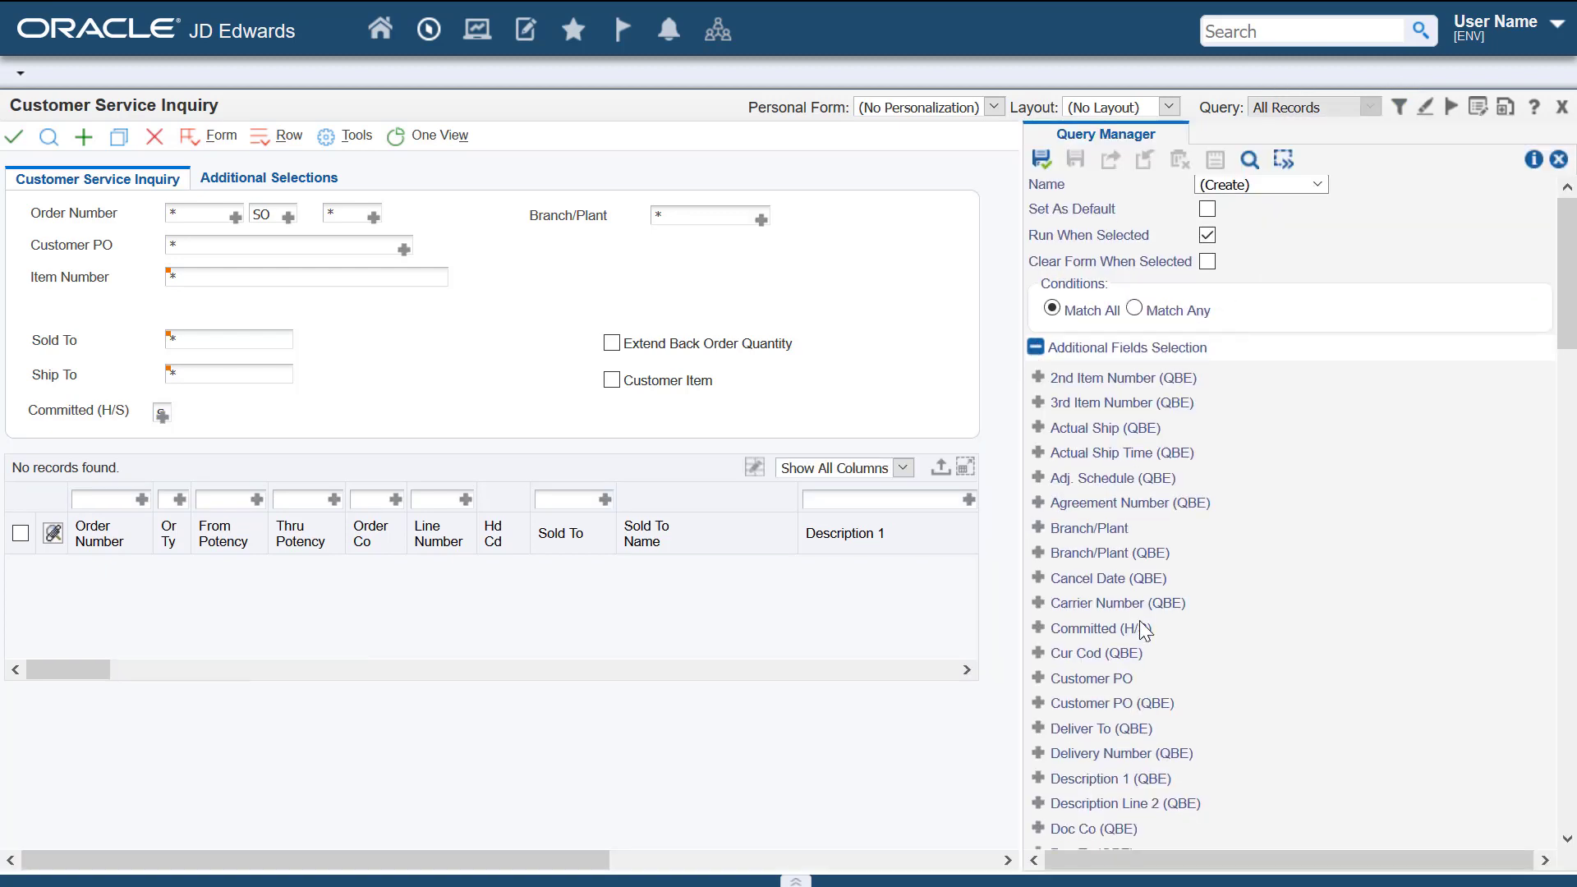
scroll(1142, 630, down, 15)
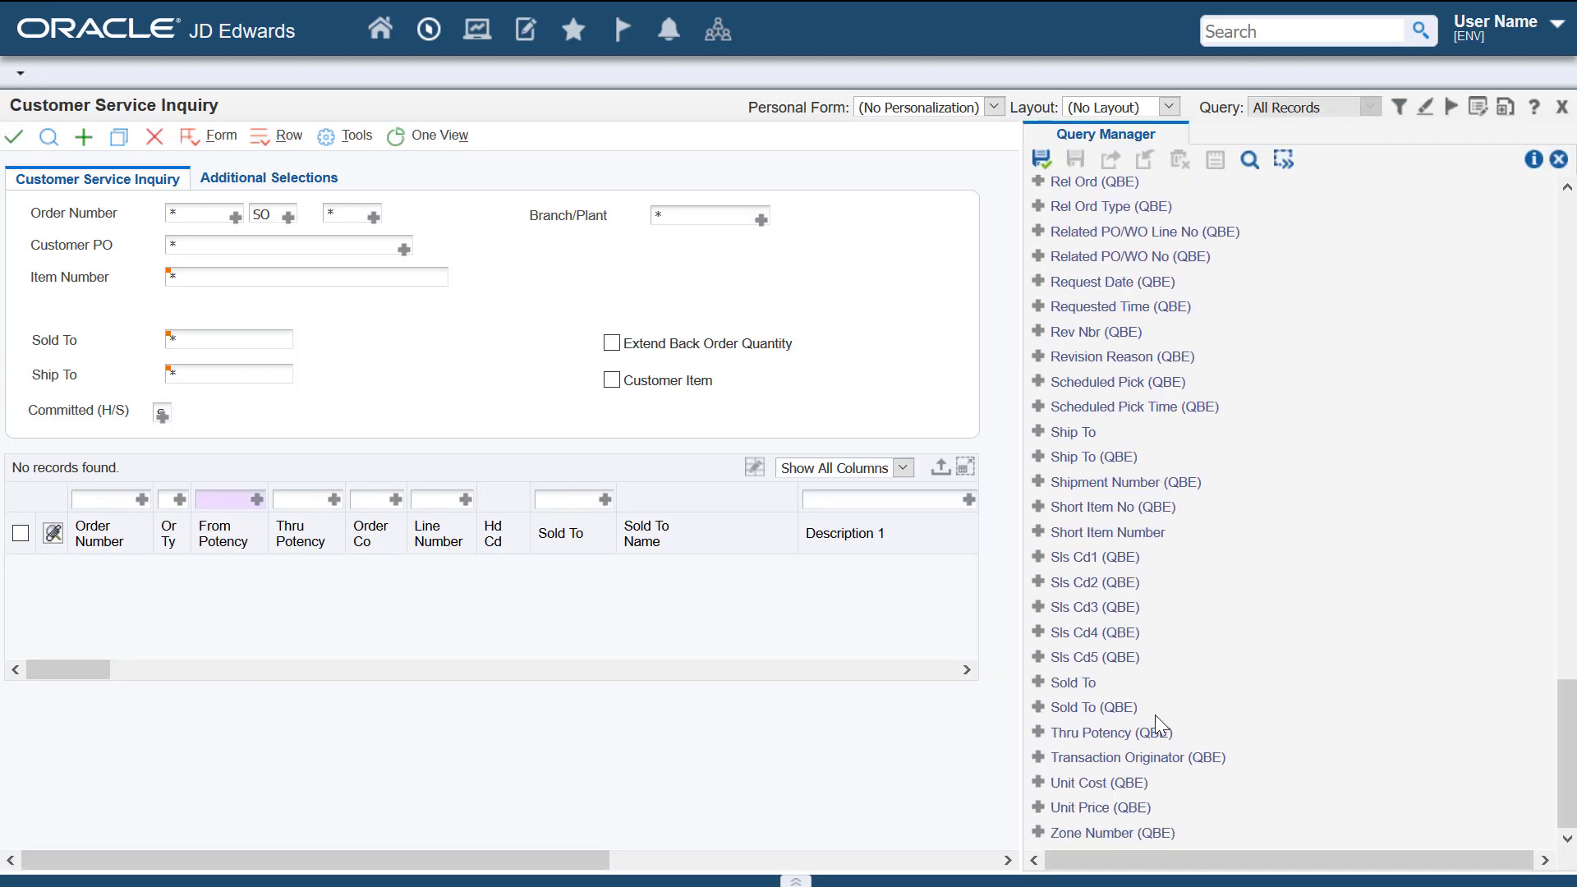
click(1038, 732)
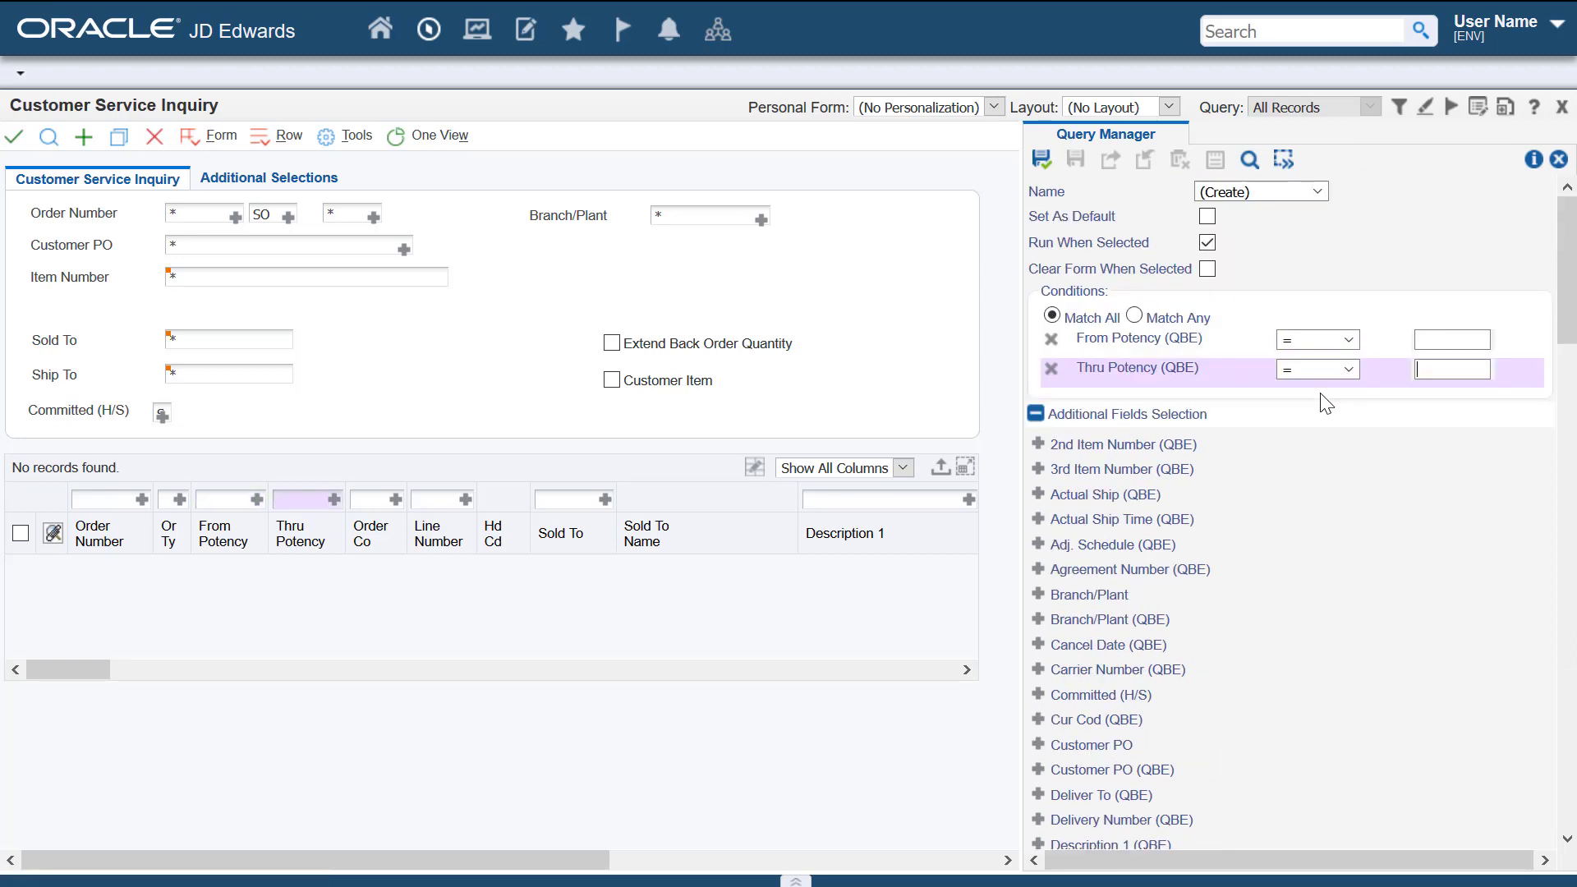
click(1317, 339)
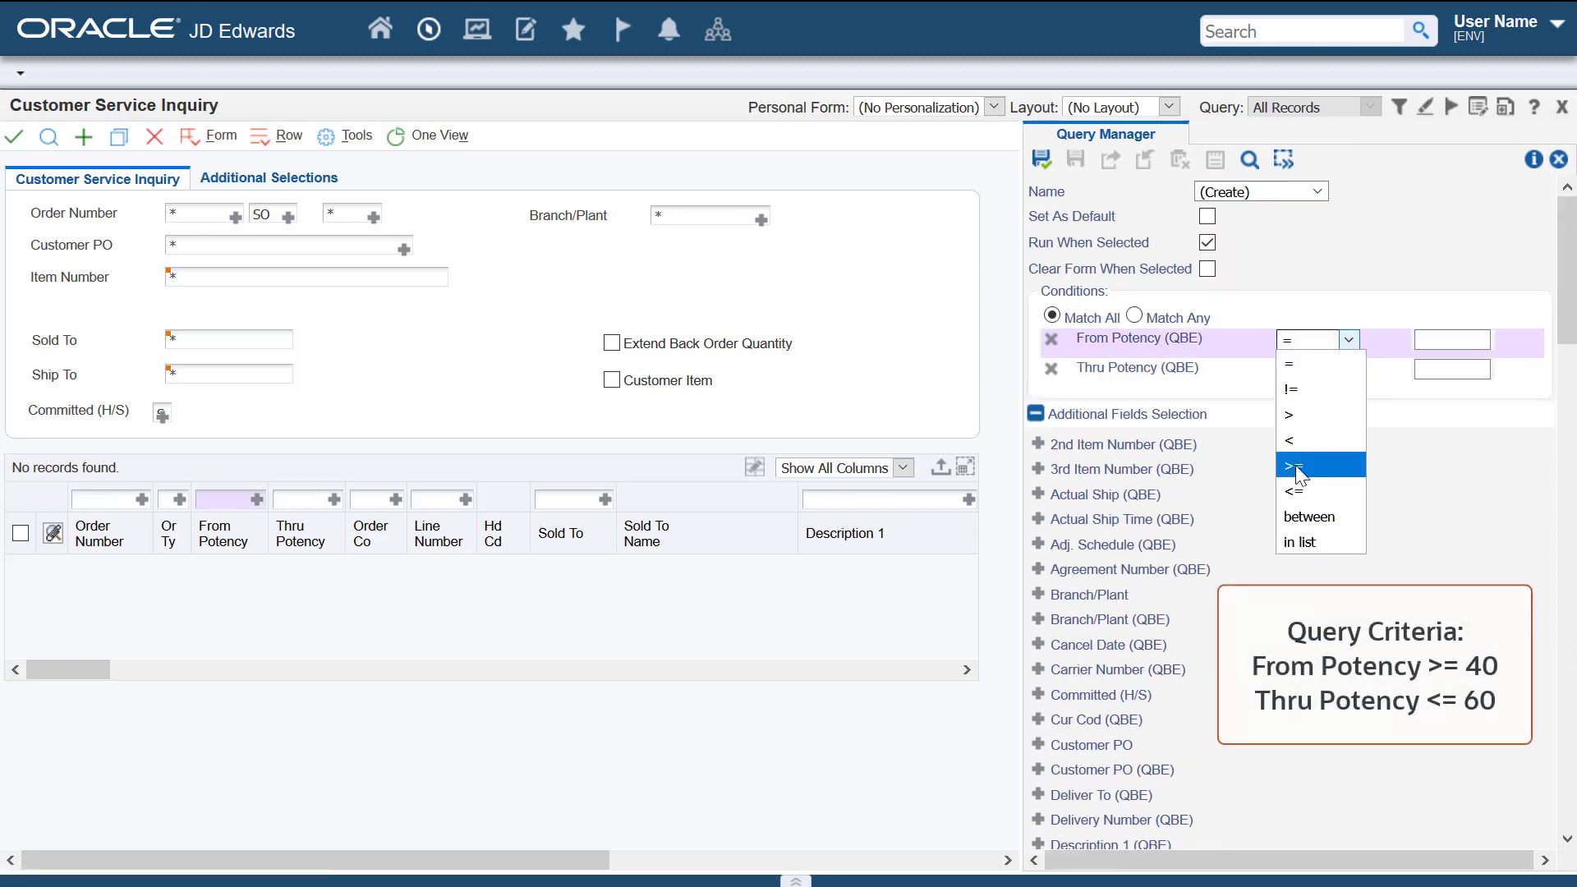
click(1296, 466)
click(1461, 338)
text(4)
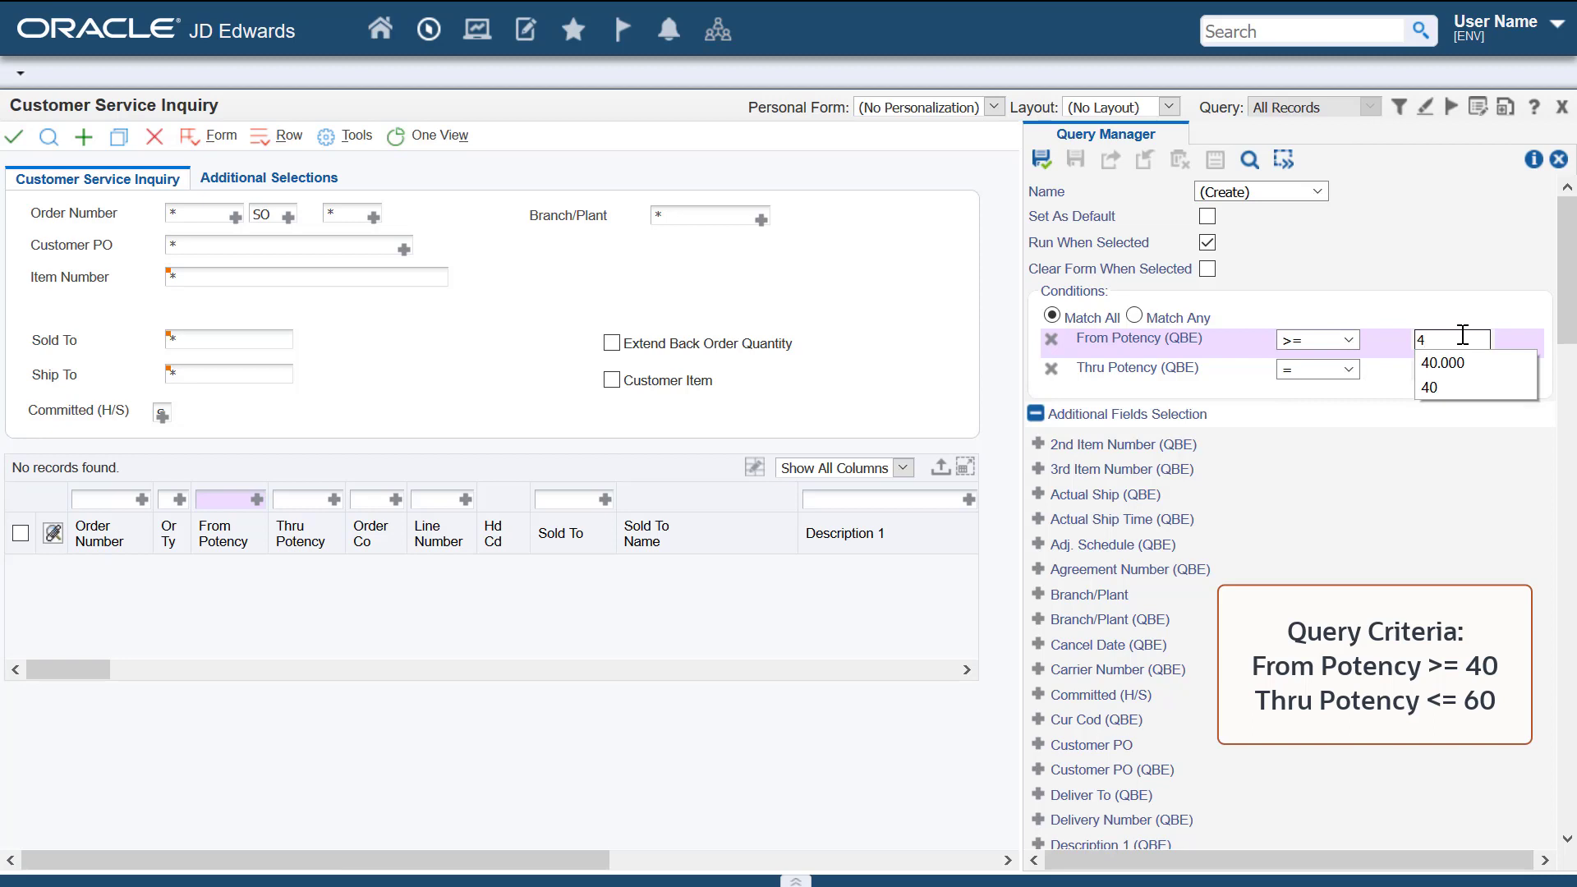
text(0)
click(1317, 369)
click(1295, 521)
click(1452, 370)
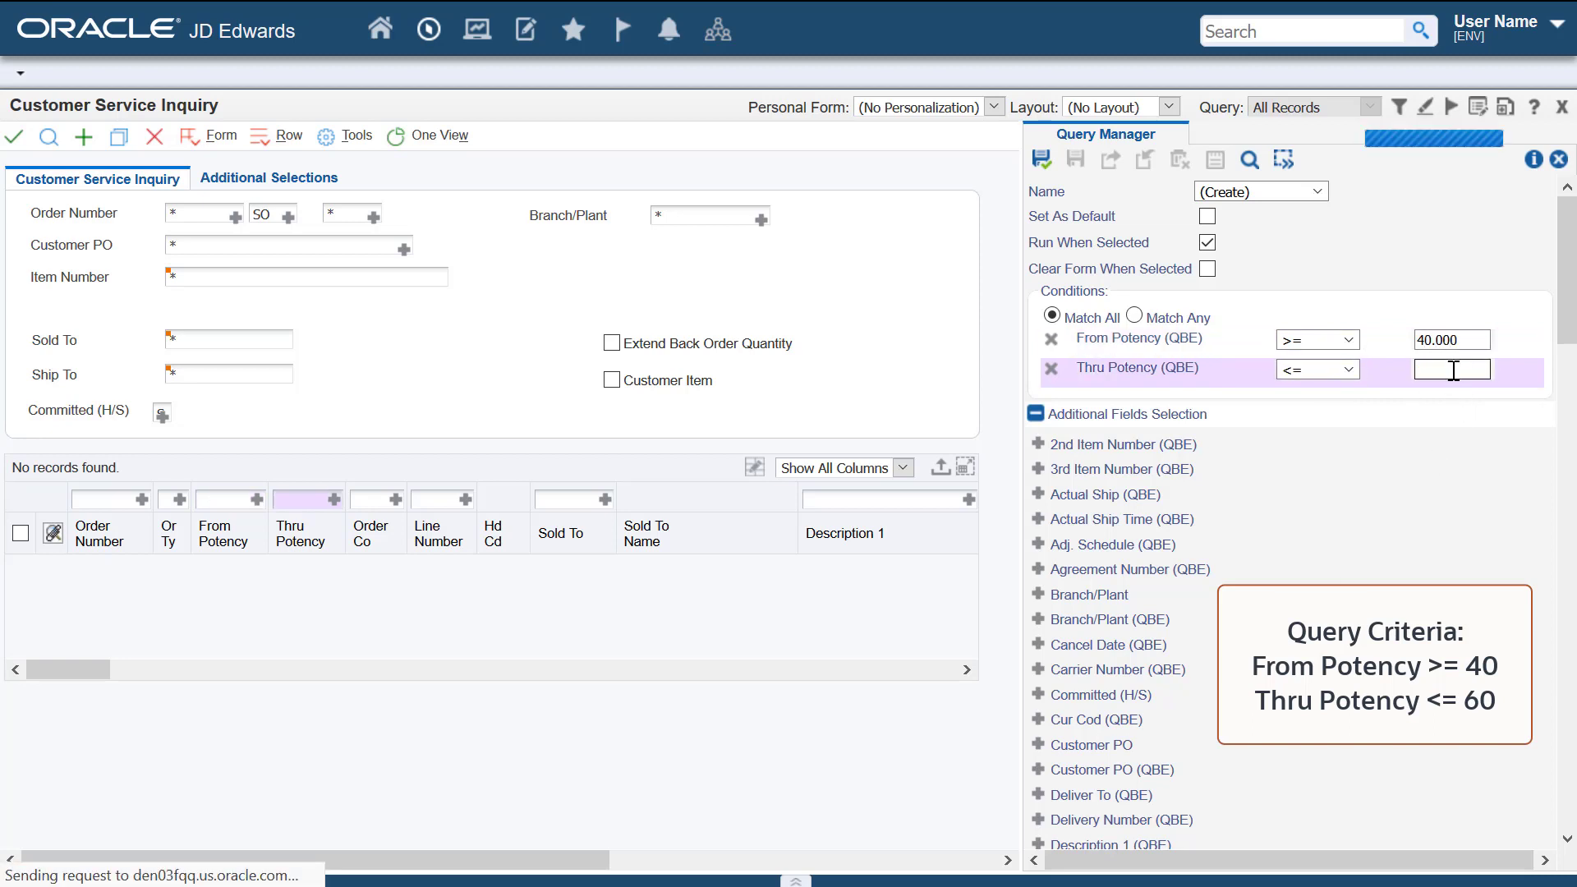
text(60)
Save the query as 'Potency' and run Find to list matching records.
click(1041, 160)
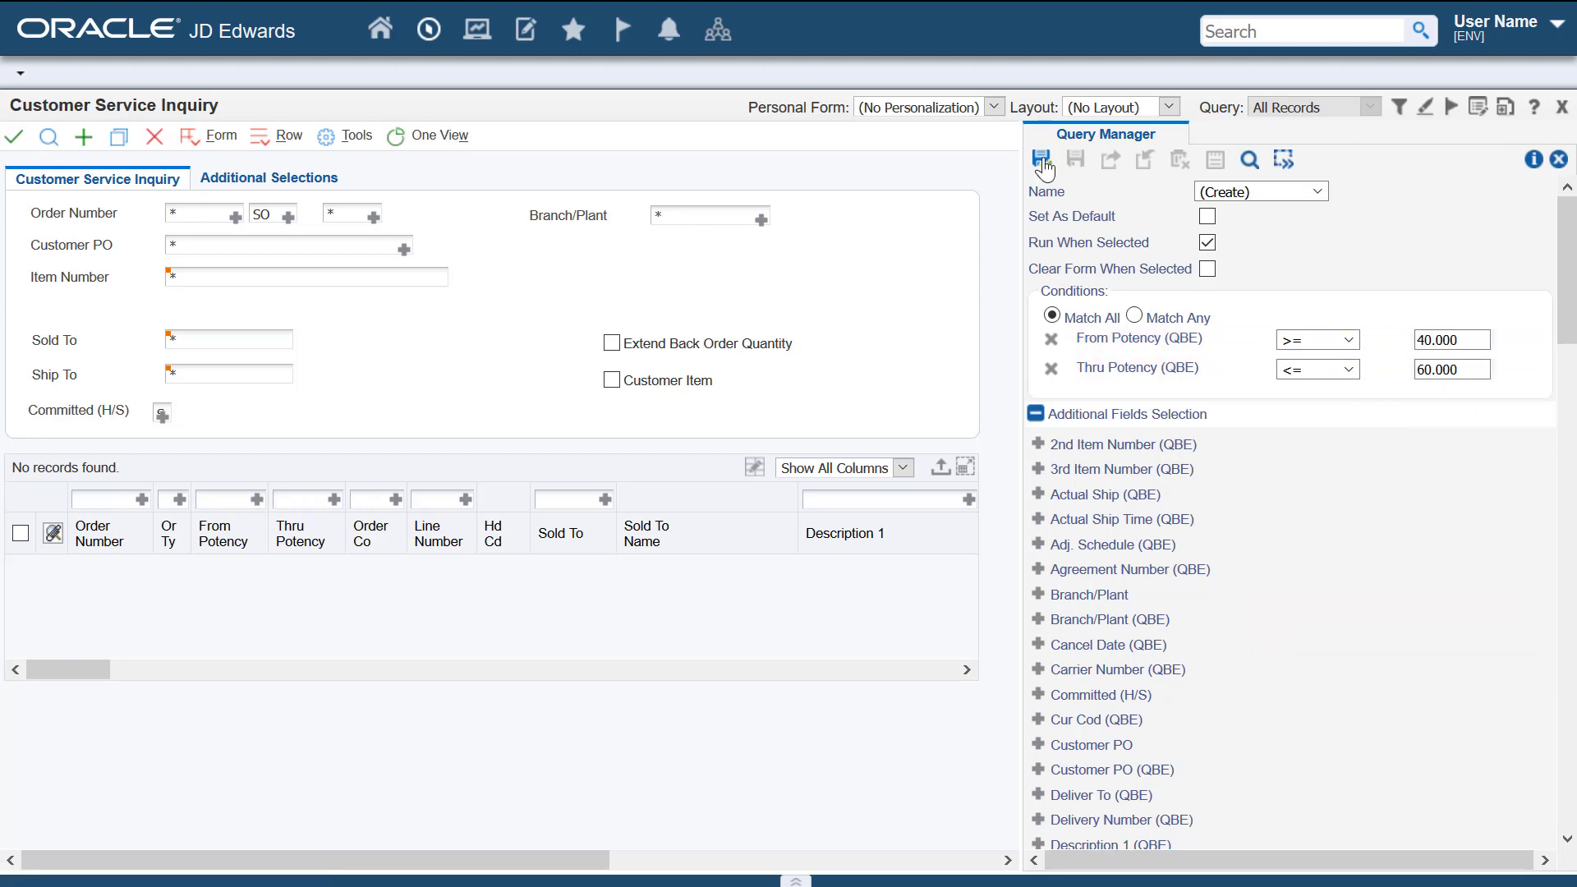
text(P)
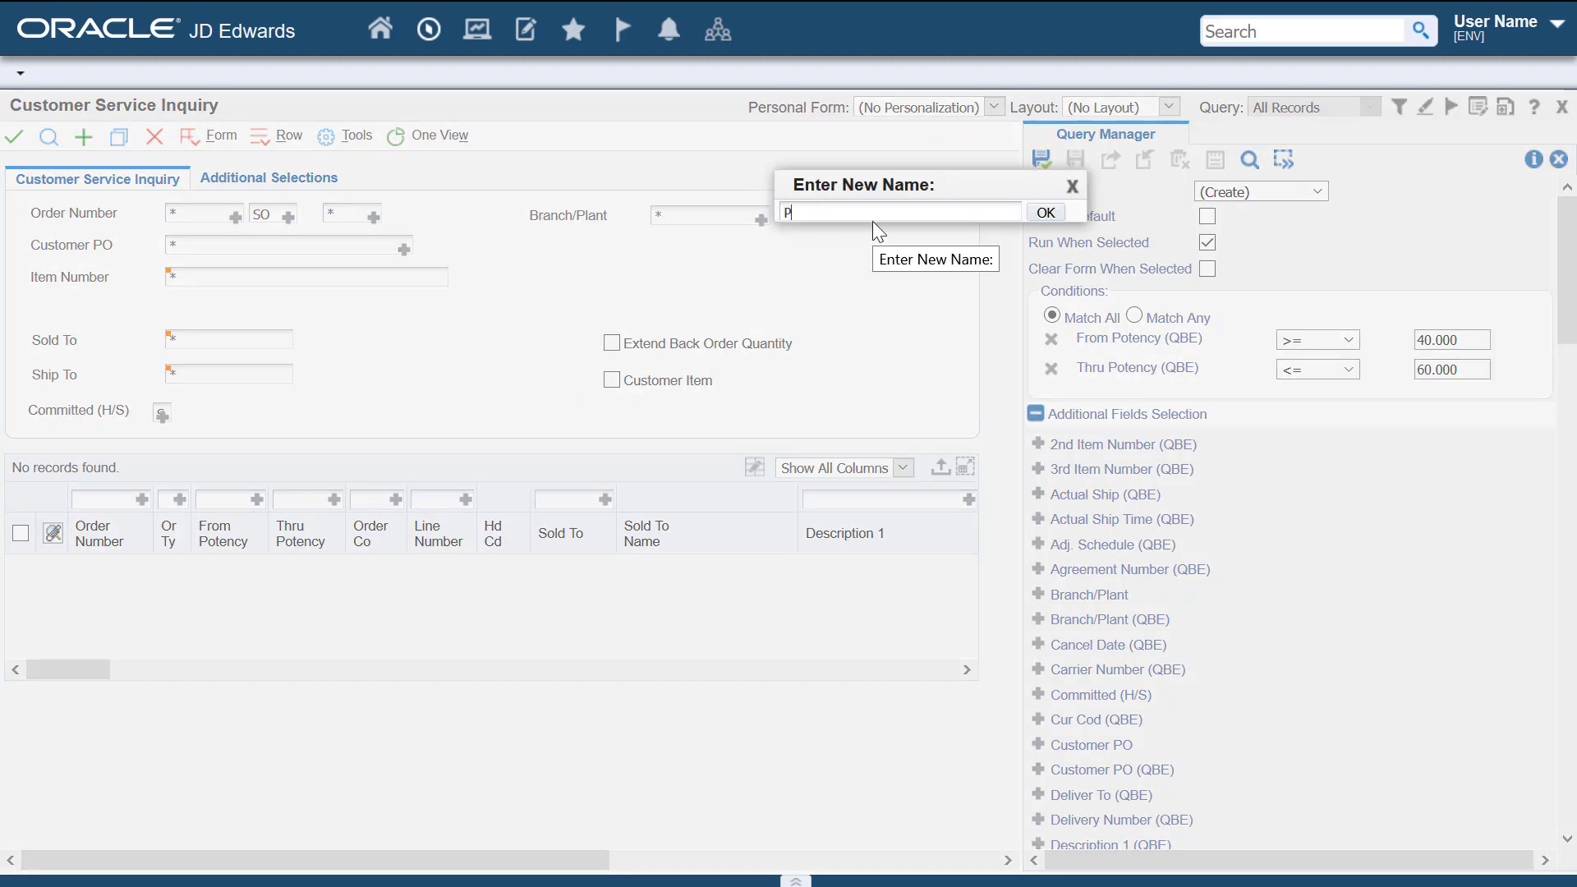
text(otency)
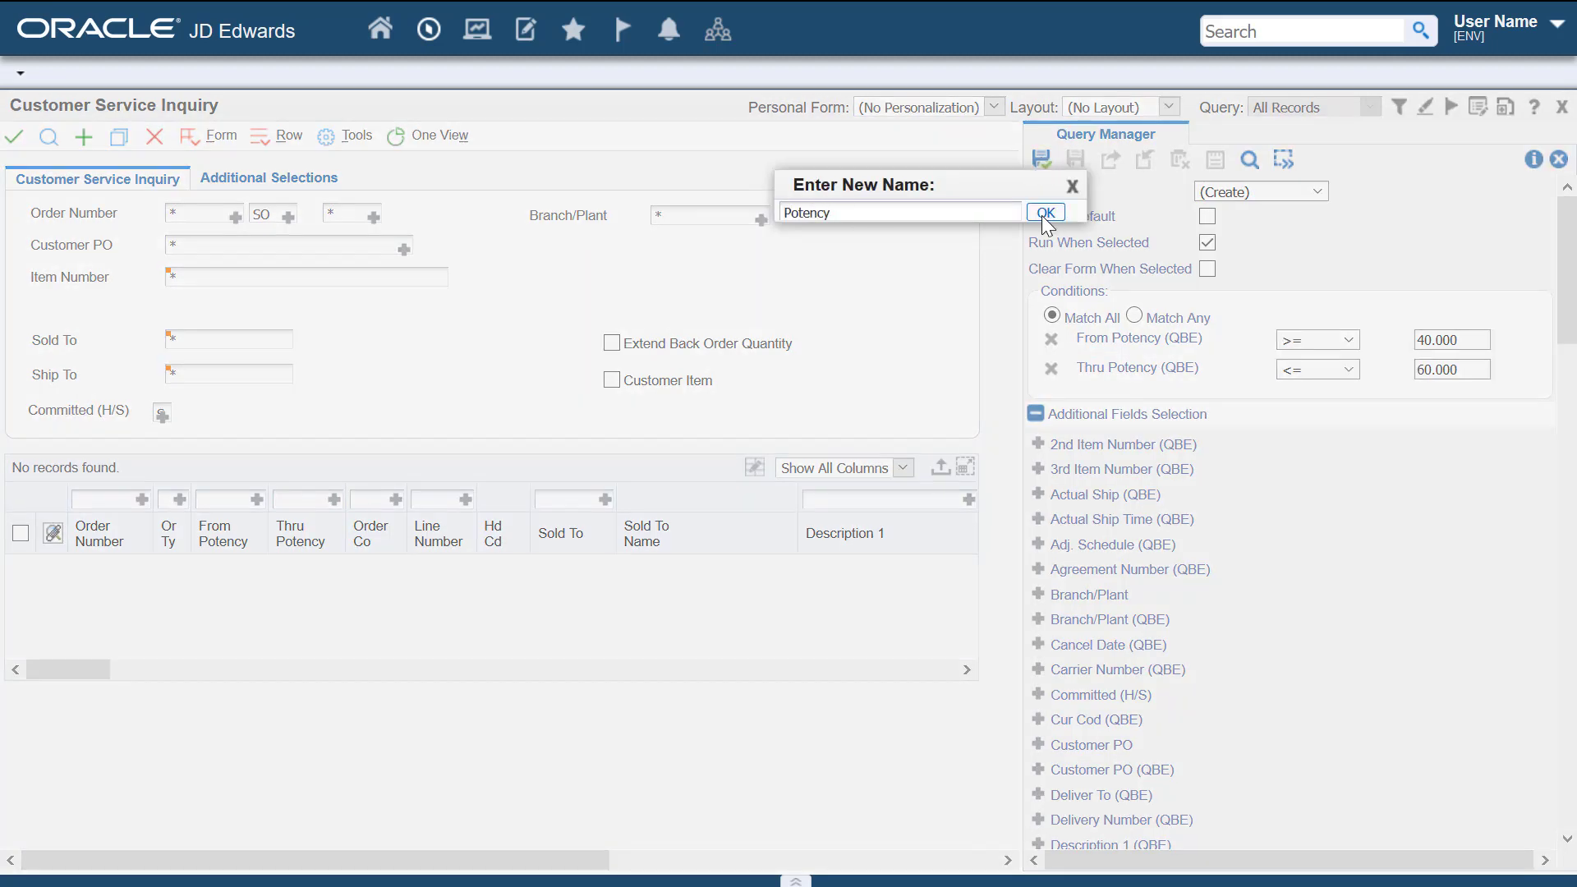
click(1045, 212)
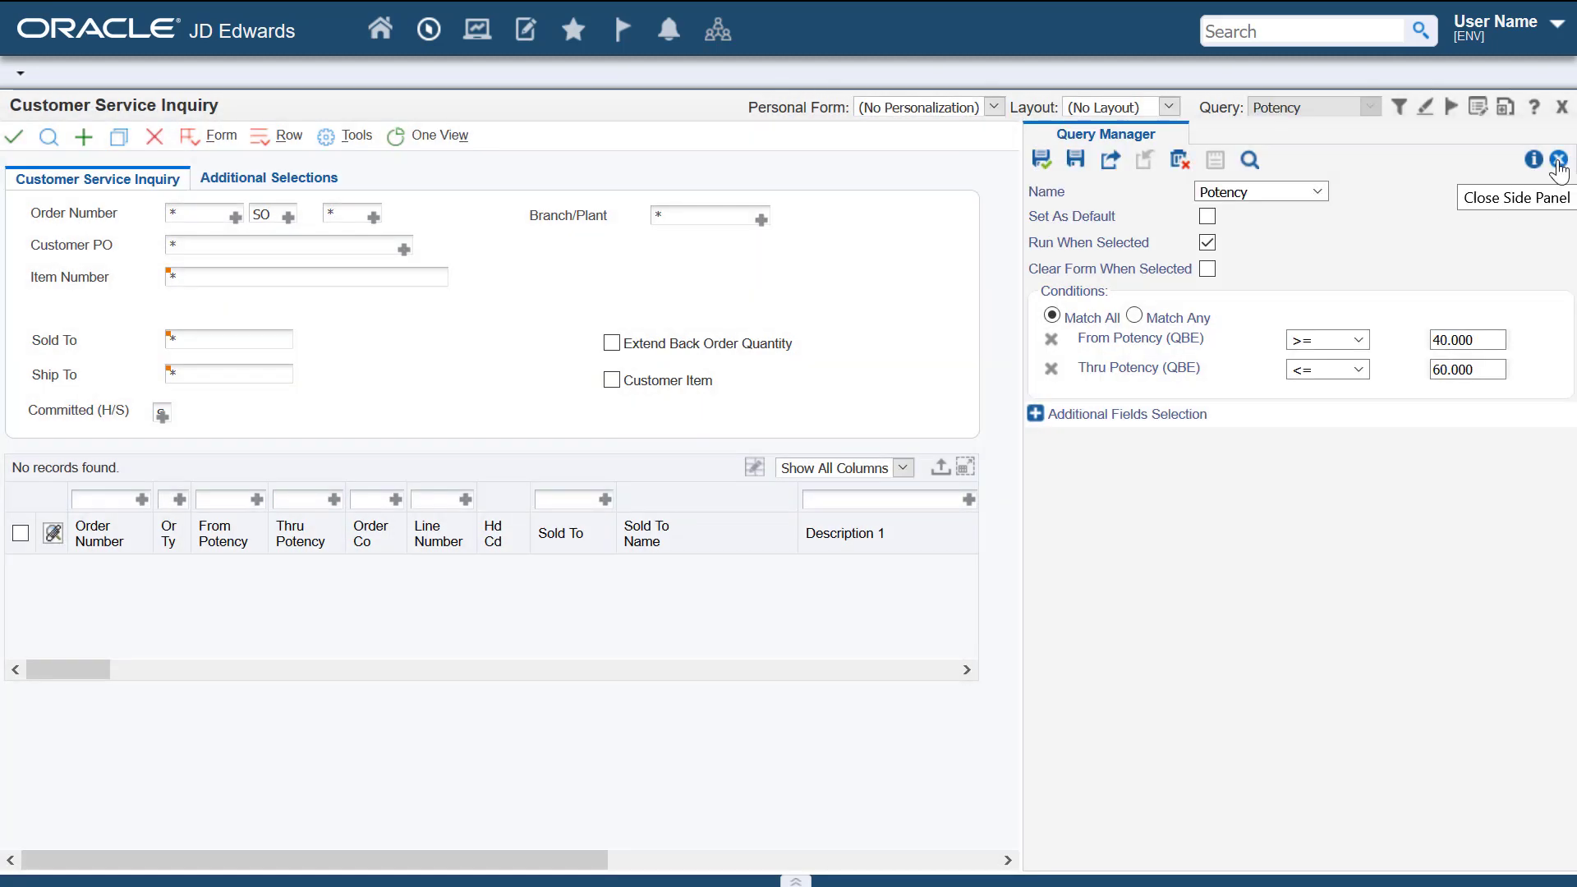
click(1557, 160)
click(47, 138)
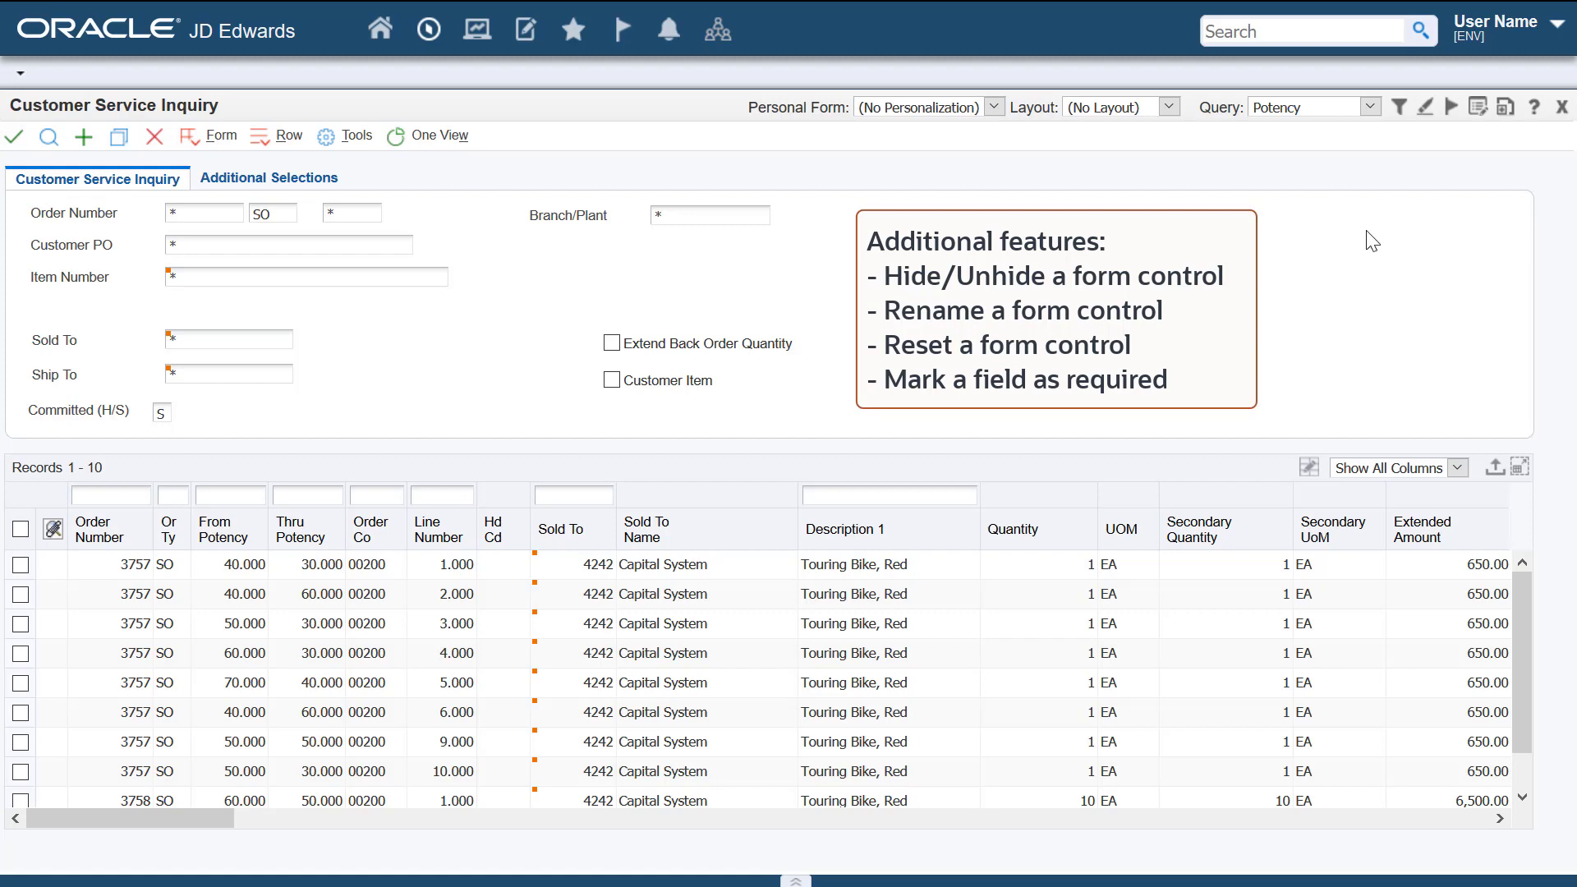
In form extension design, hide the Customer Item checkbox and verify it under Extension Only.
click(1502, 116)
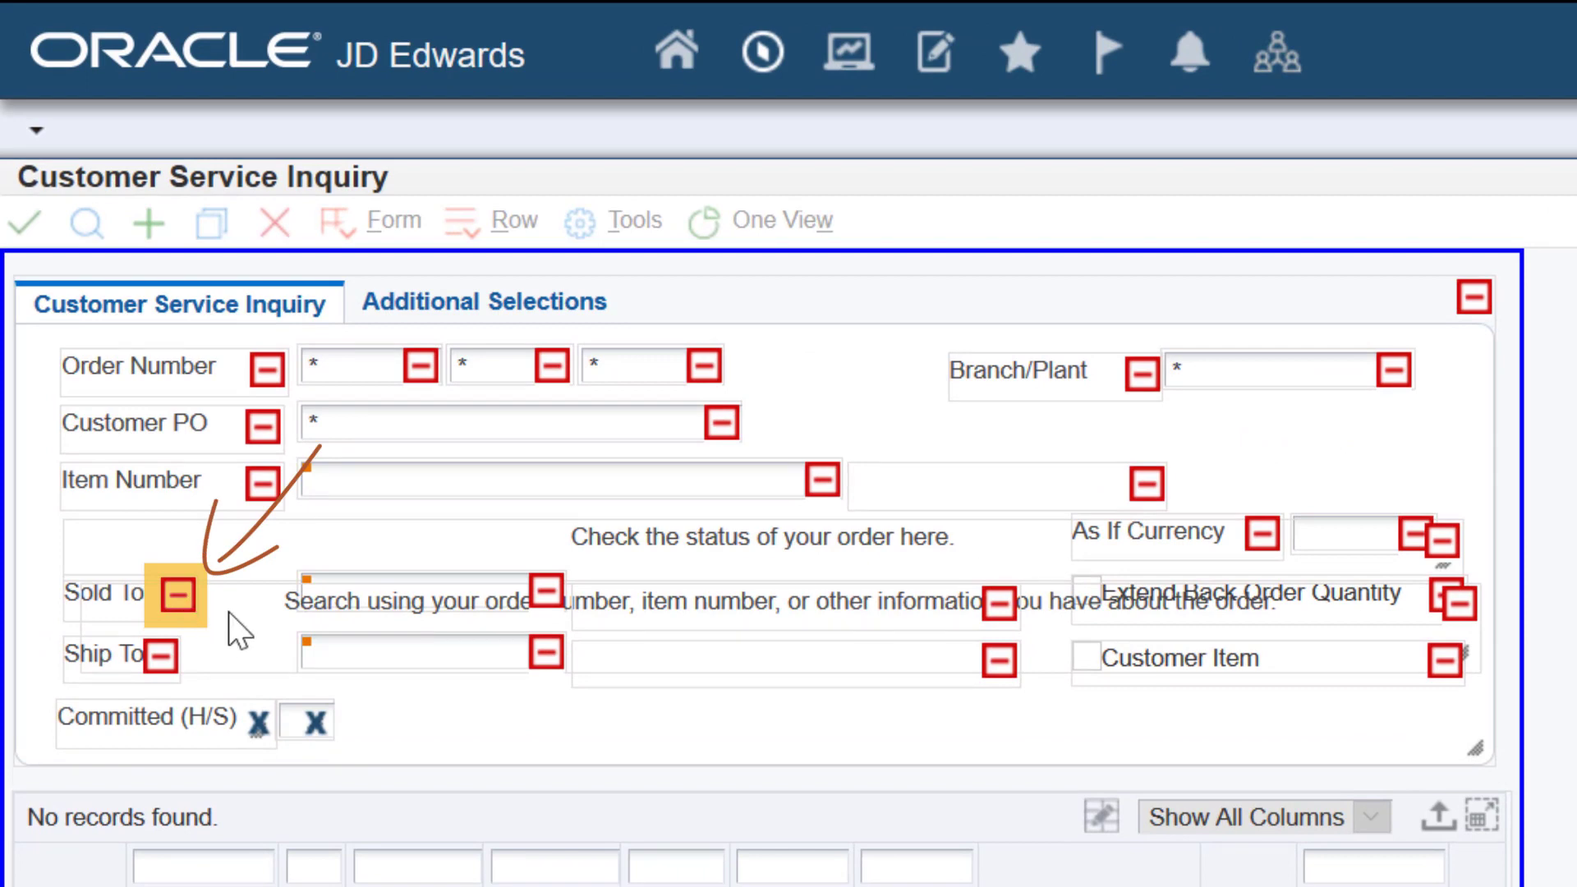
right_click(229, 610)
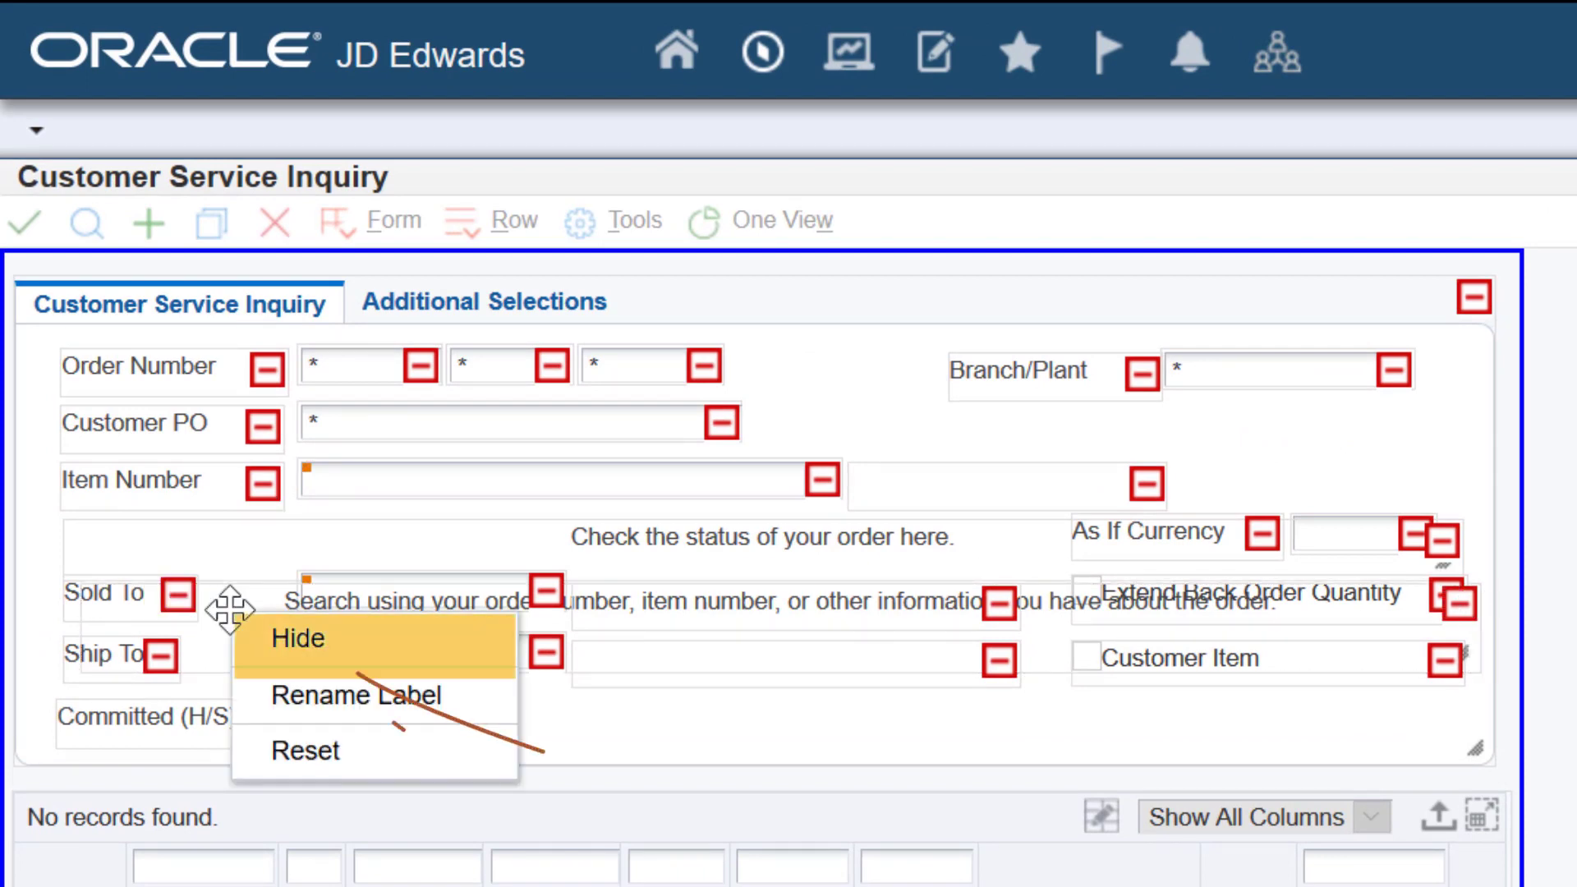
click(500, 744)
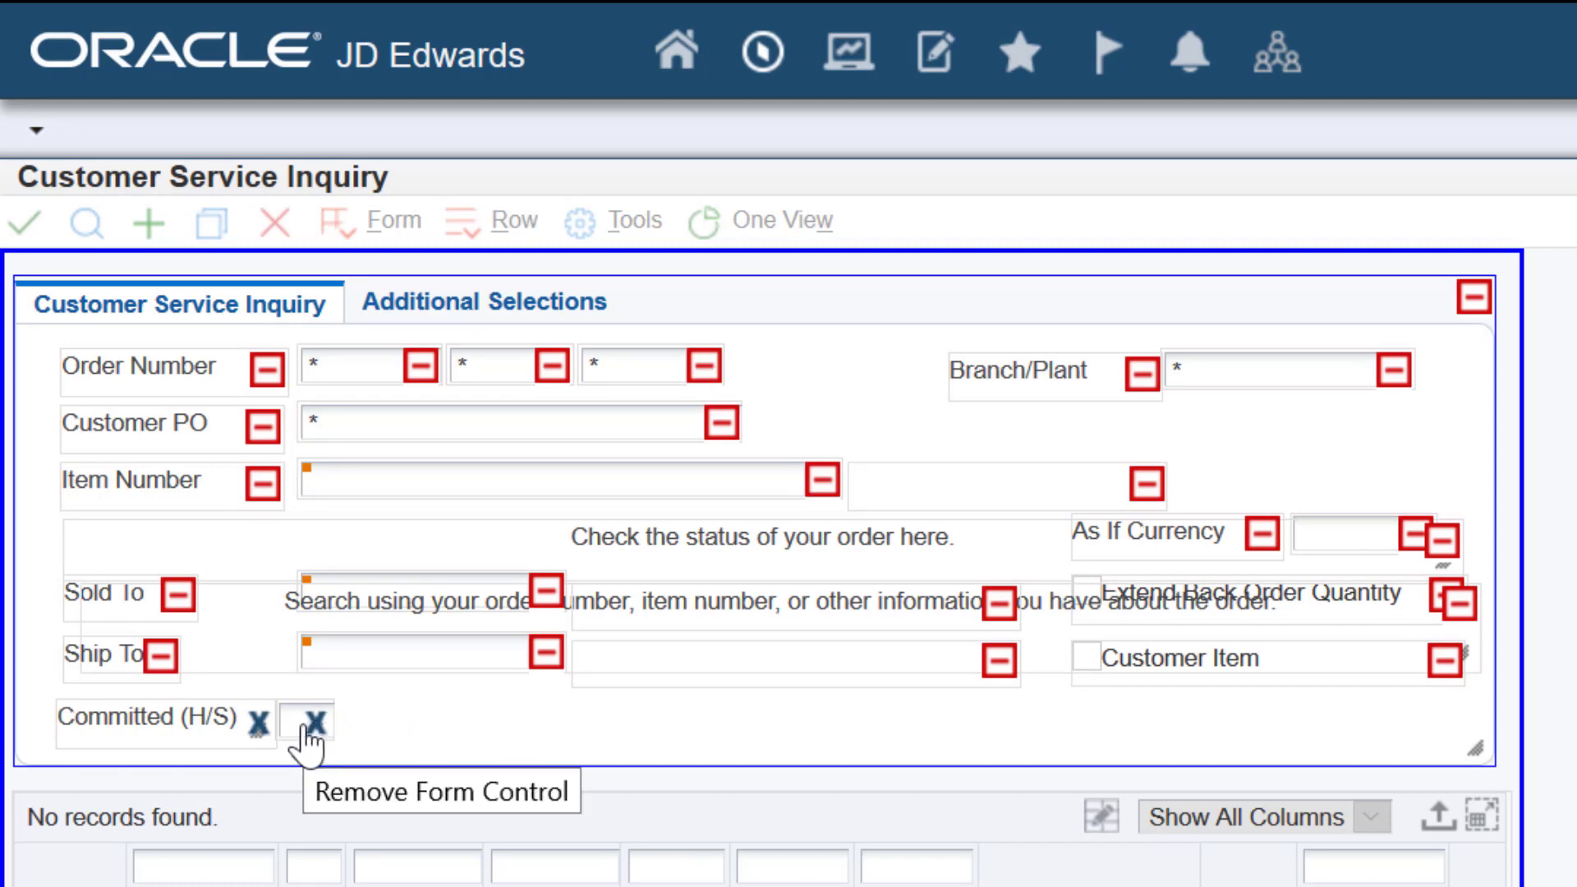
click(1444, 663)
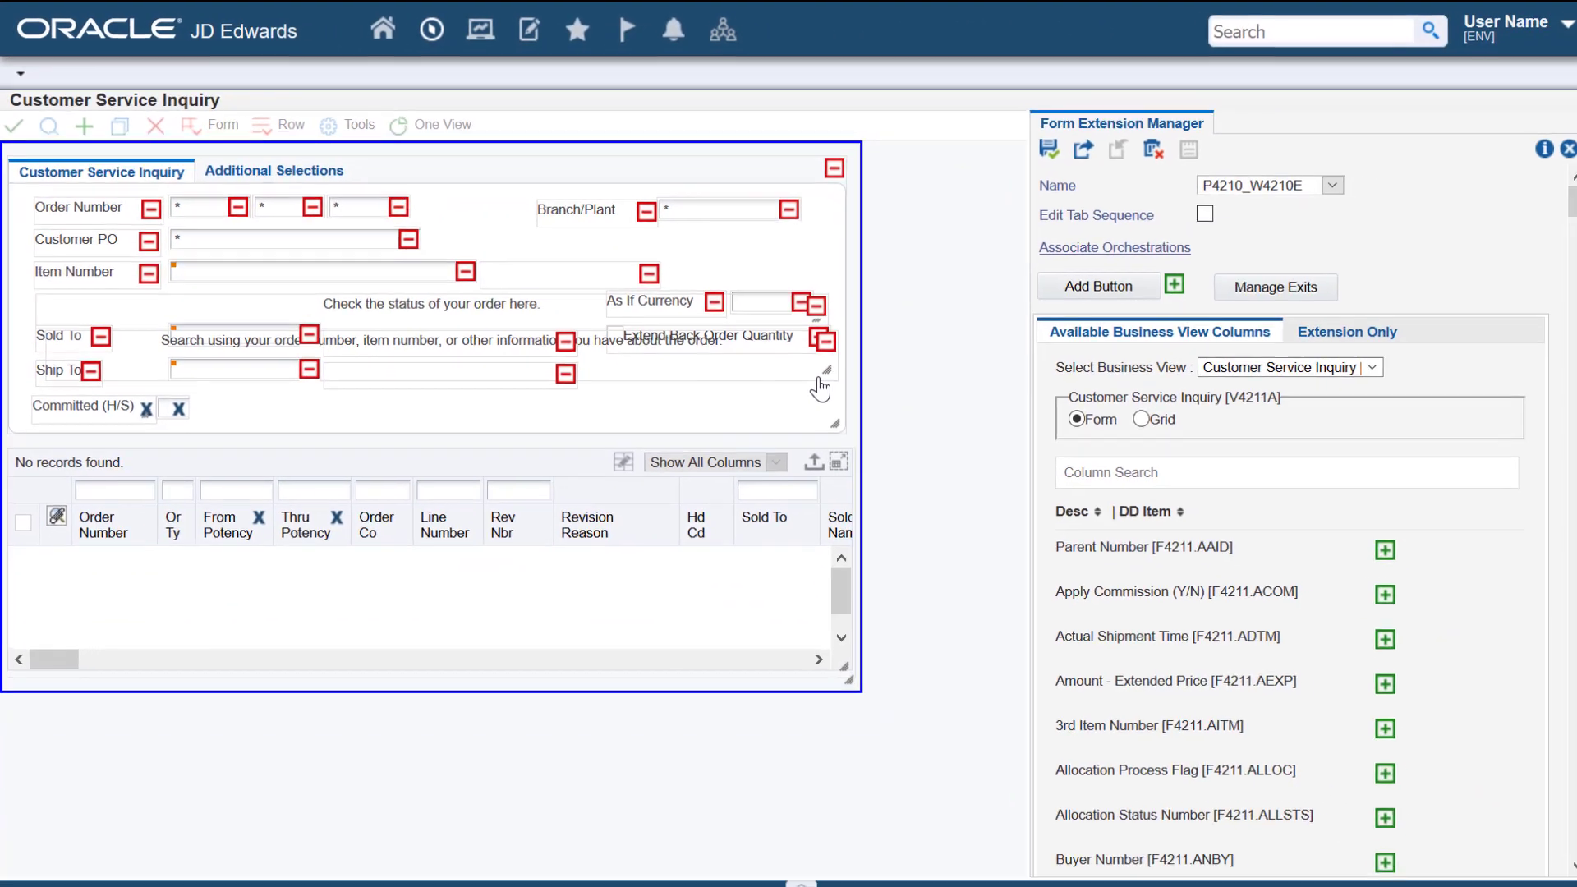
click(1348, 343)
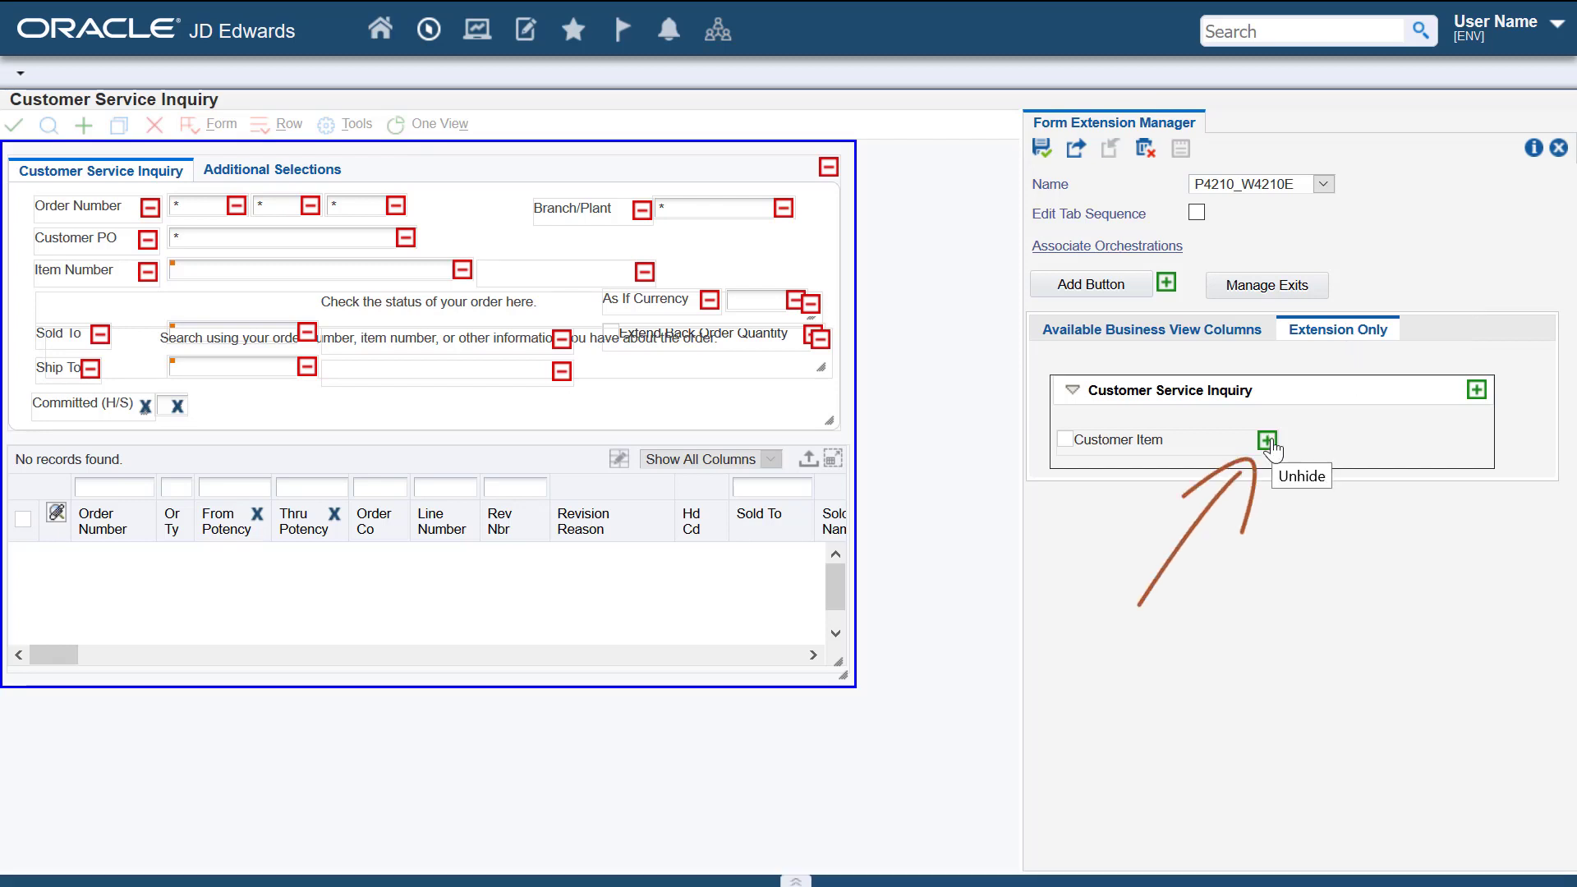
click(1267, 440)
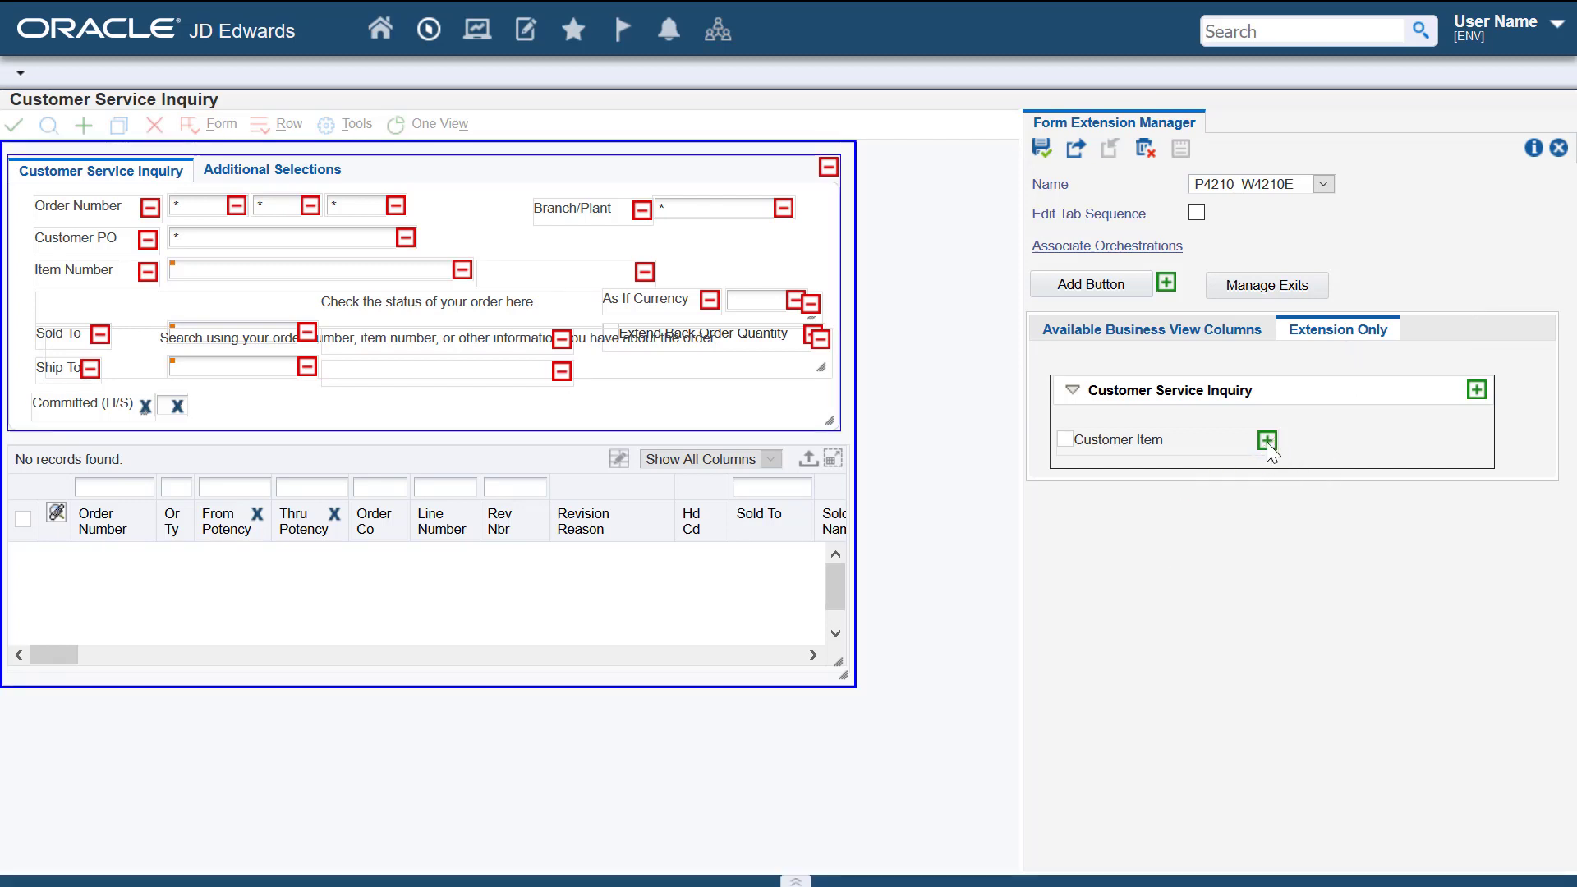
click(614, 212)
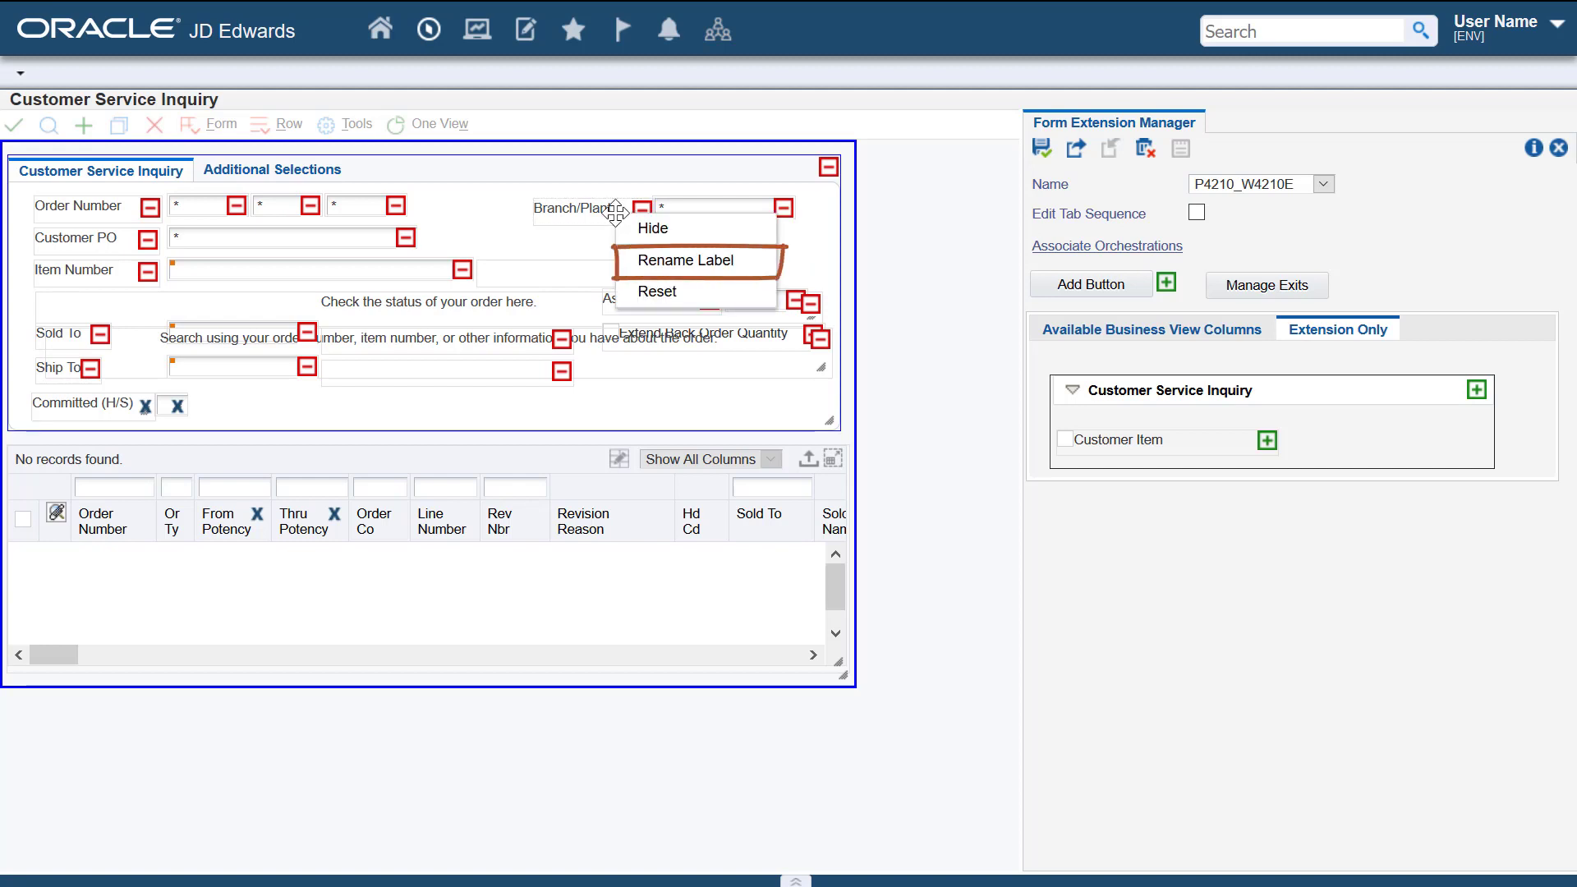
Change the Branch/Plant label text to 'Business Unit'.
click(636, 261)
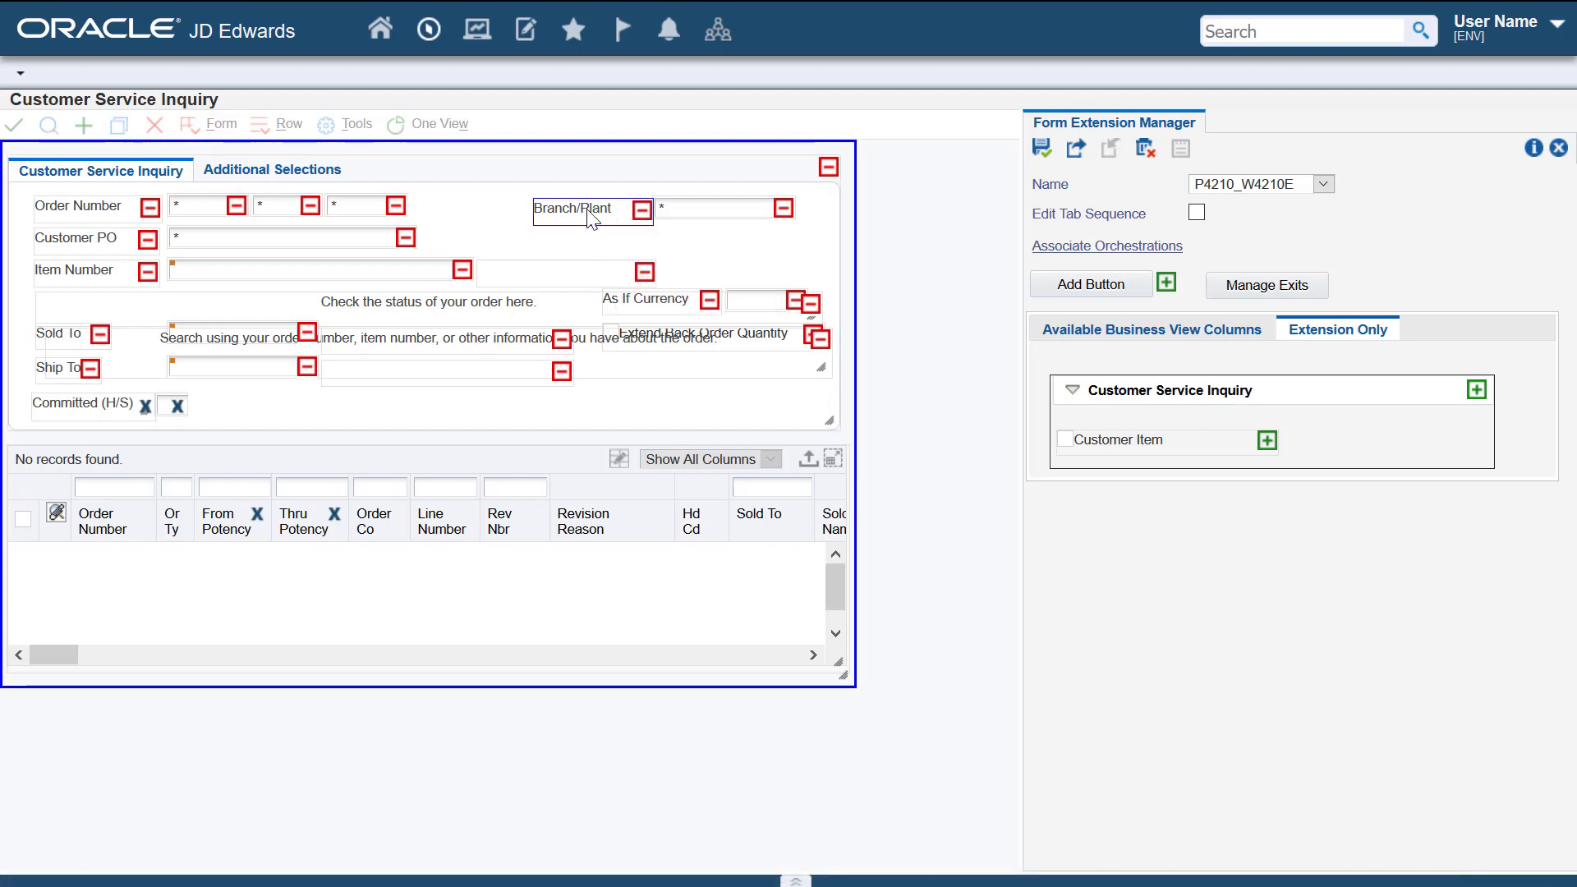
key(ctrl+a)
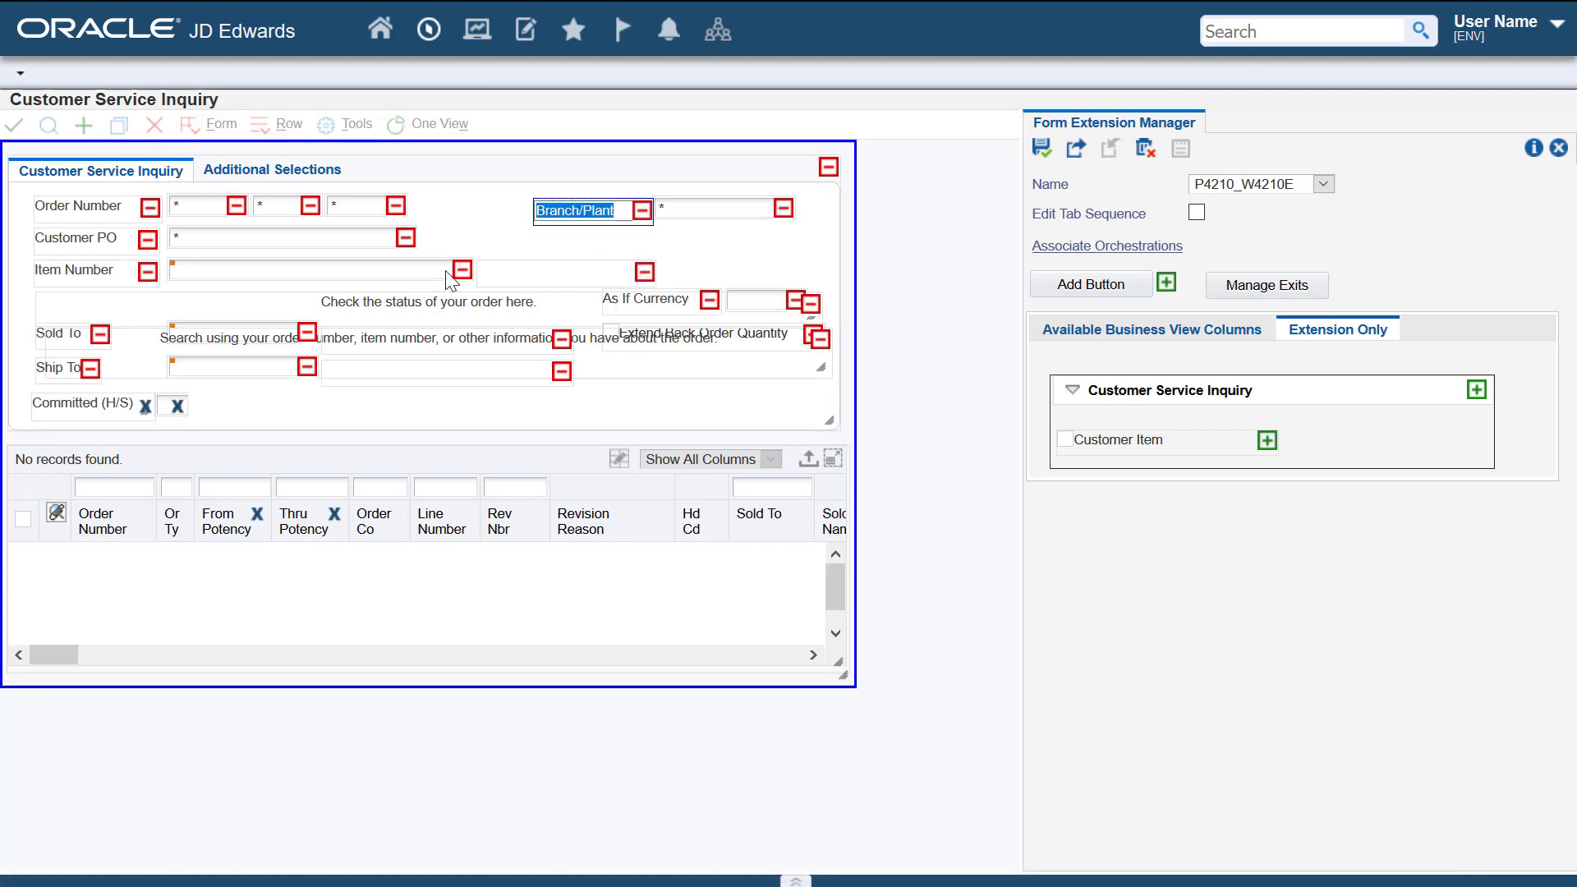
text(Business Unit)
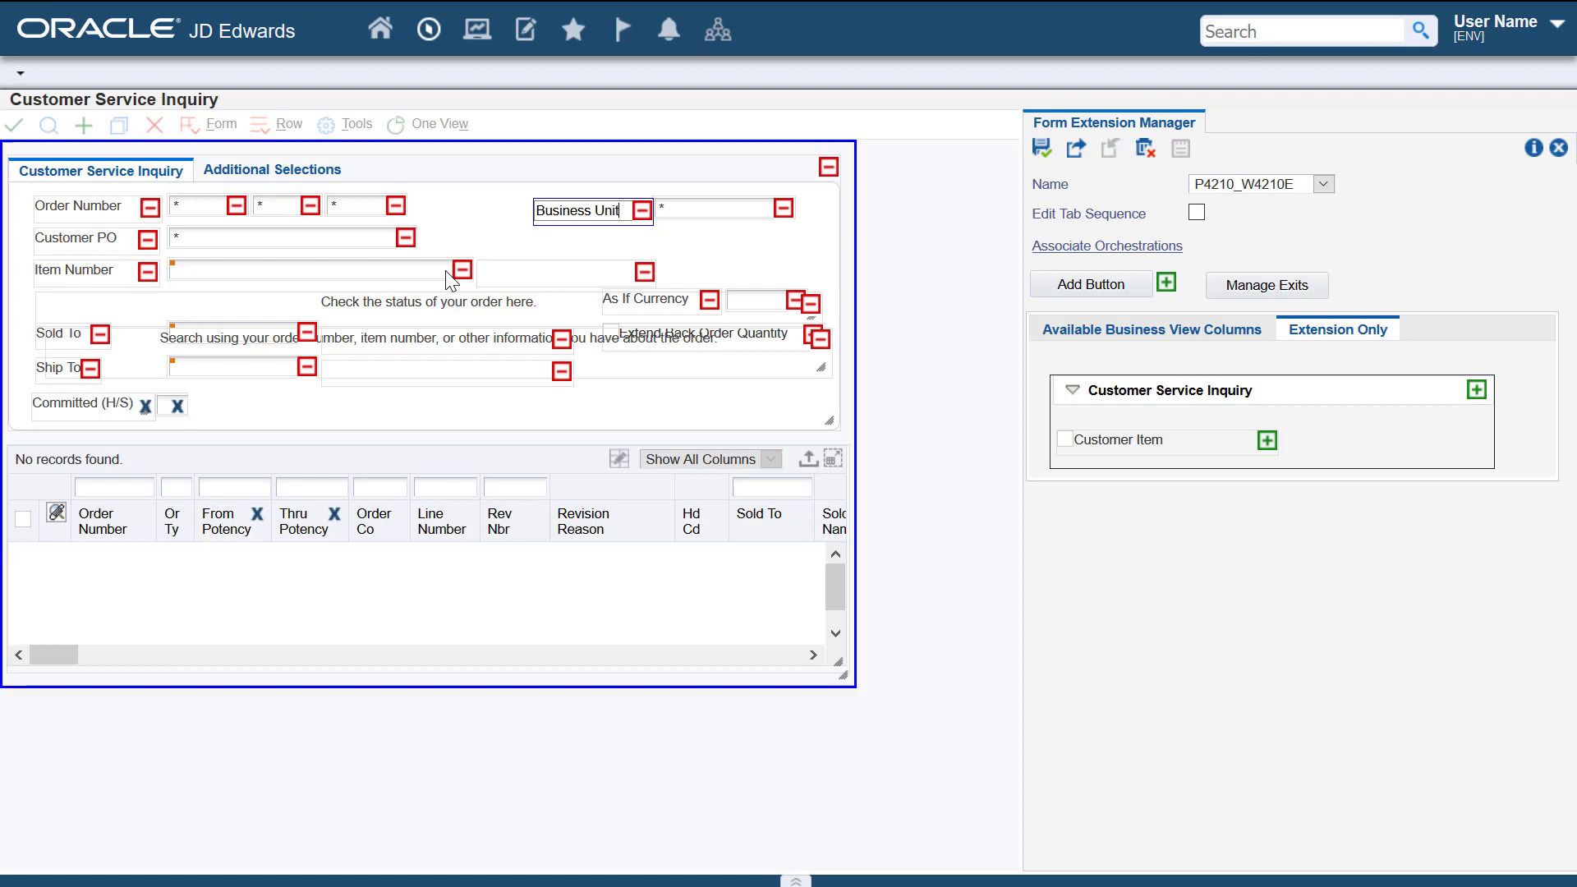
click(526, 248)
right_click(695, 208)
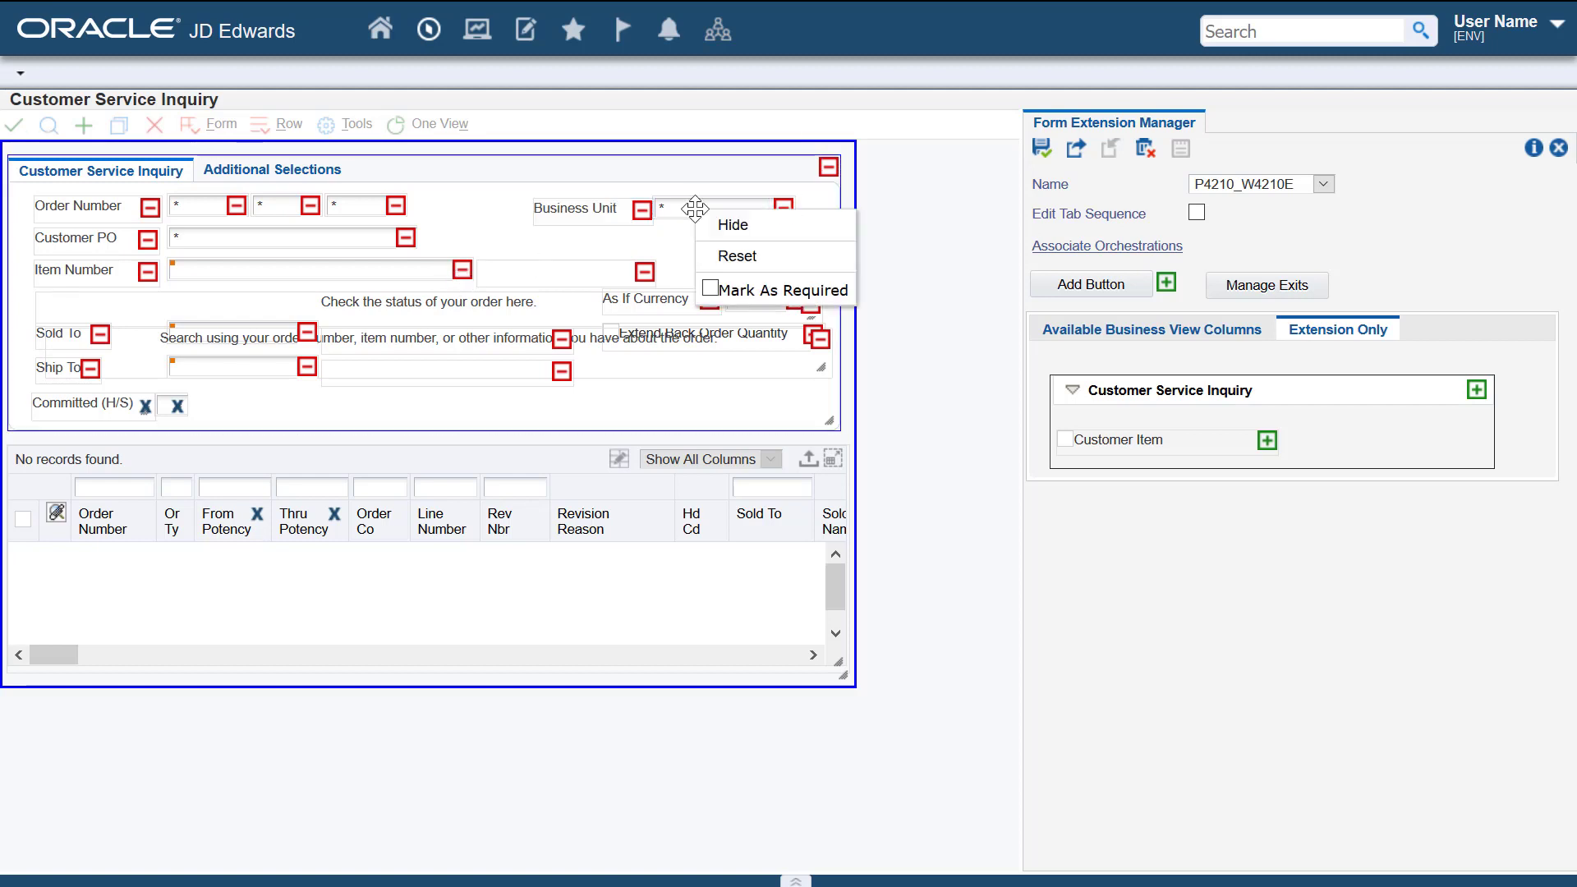
Mark Business Unit as required, save the extension, and exit design mode.
click(708, 291)
click(1041, 154)
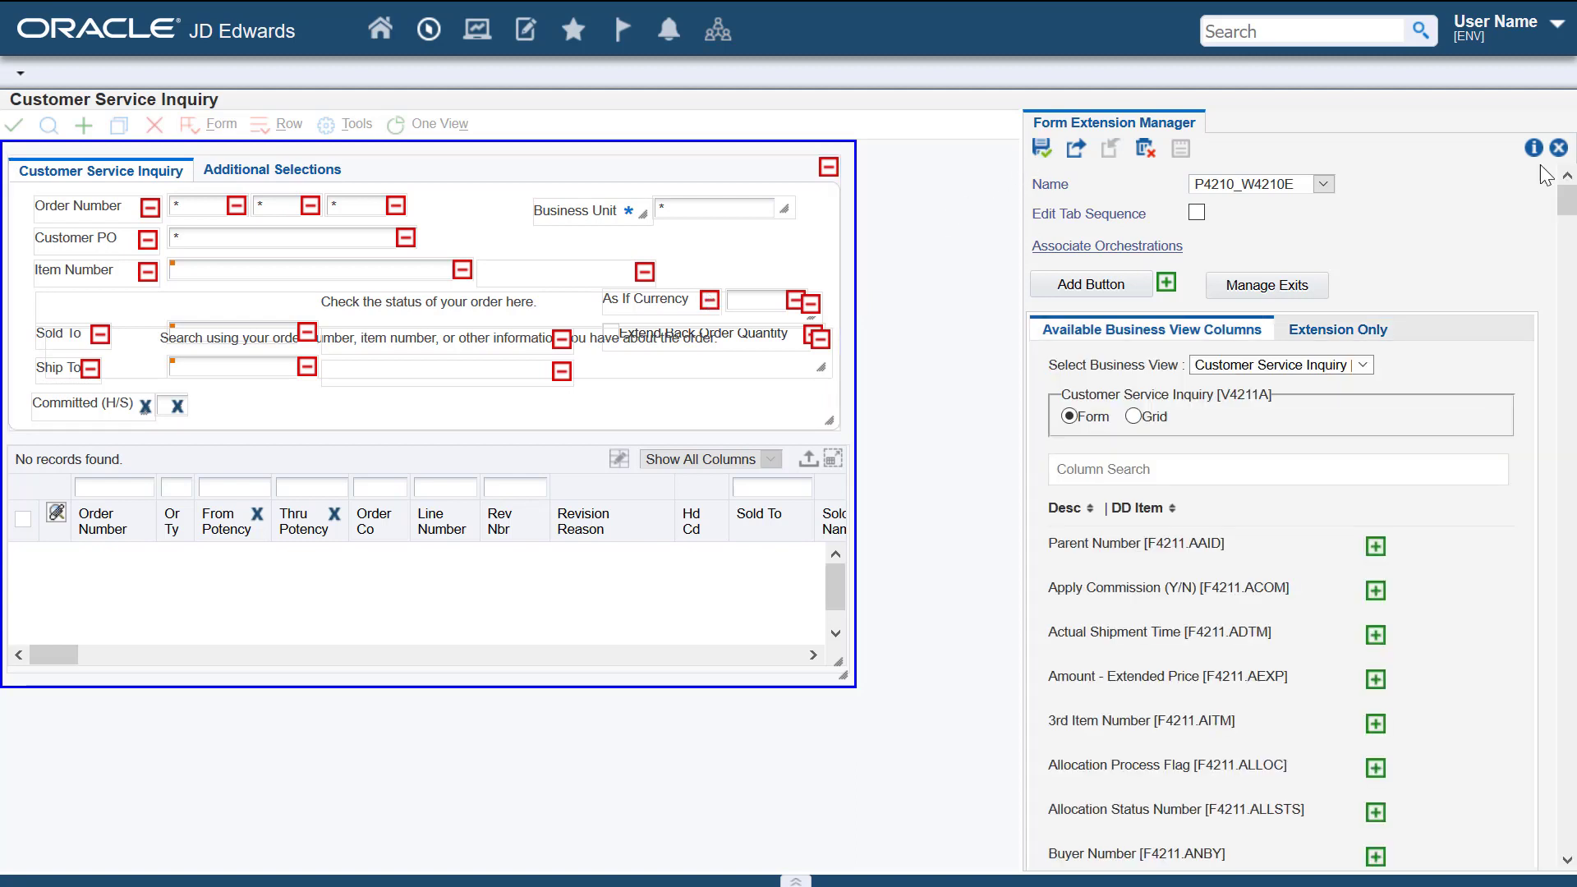
click(1557, 149)
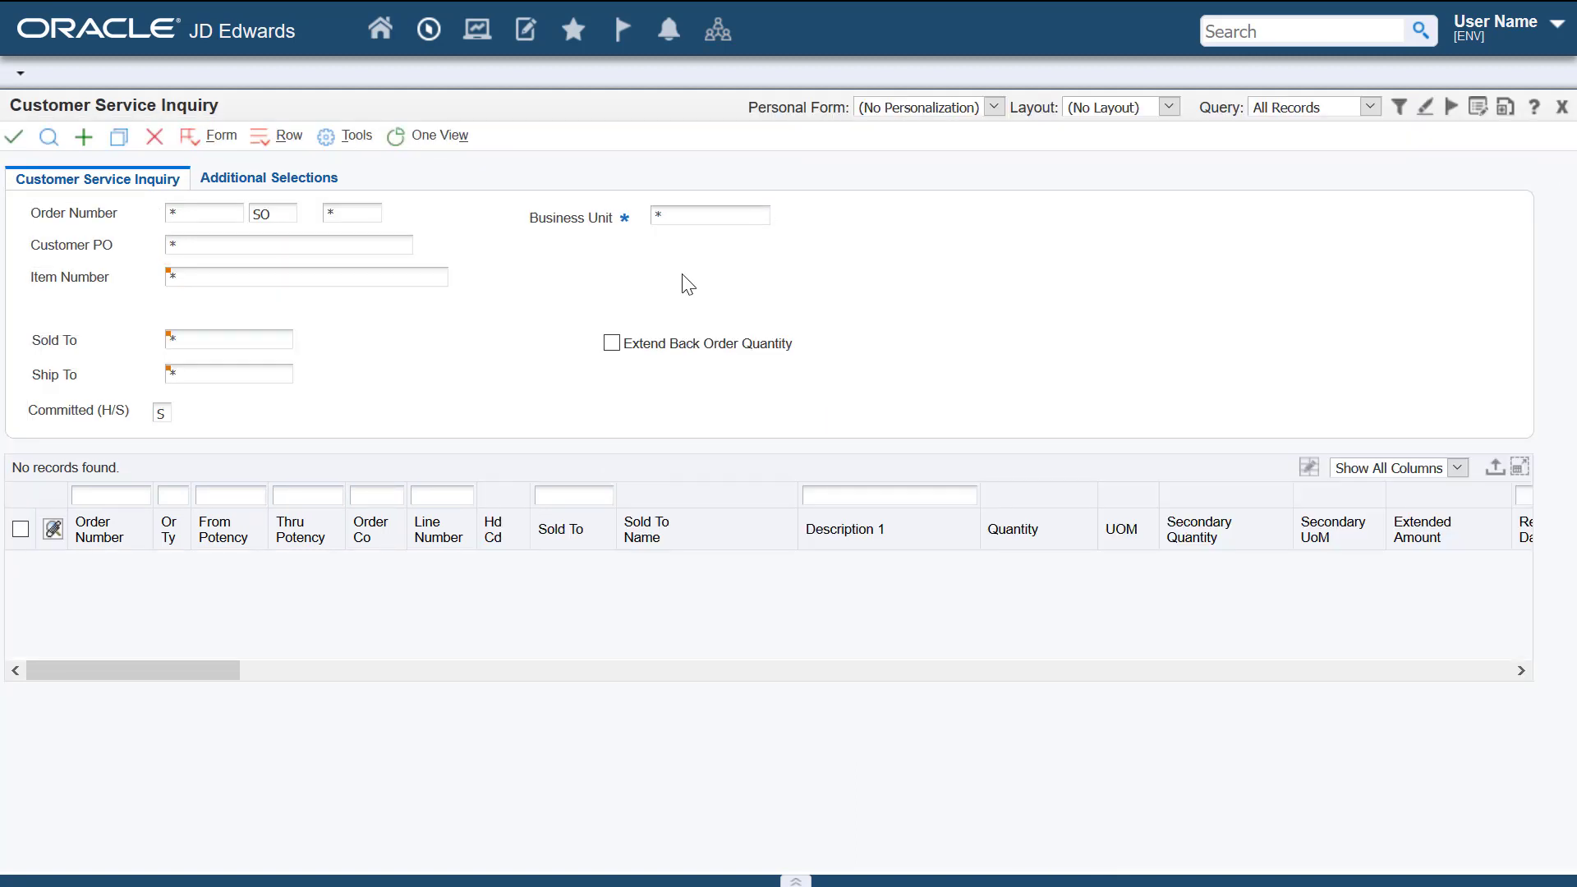